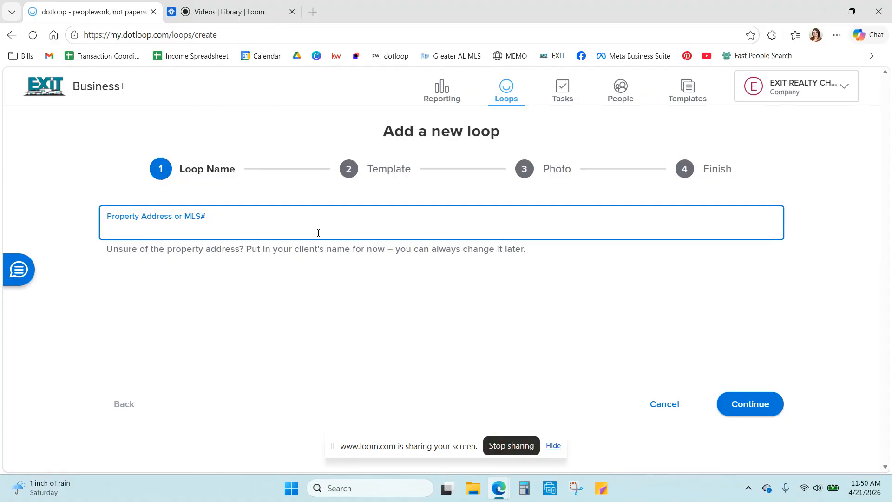
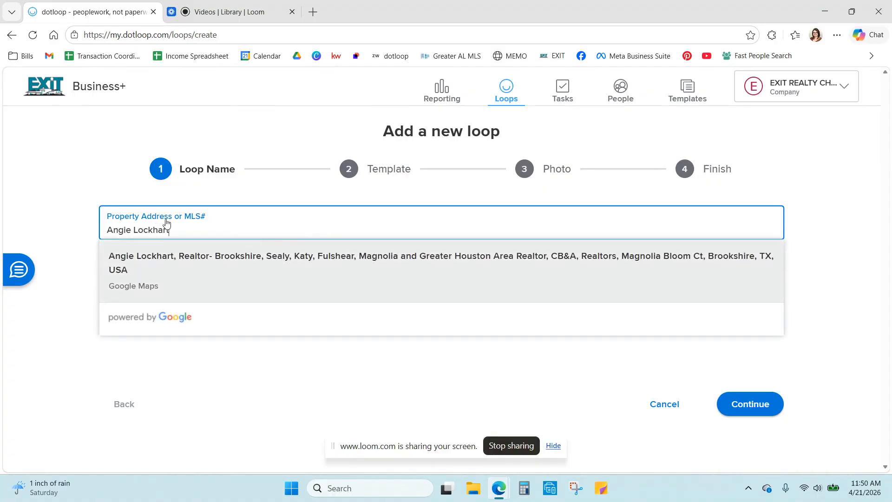
Step: Create a new loop named for the buyer client, built from the Buying Loop Template
click(753, 408)
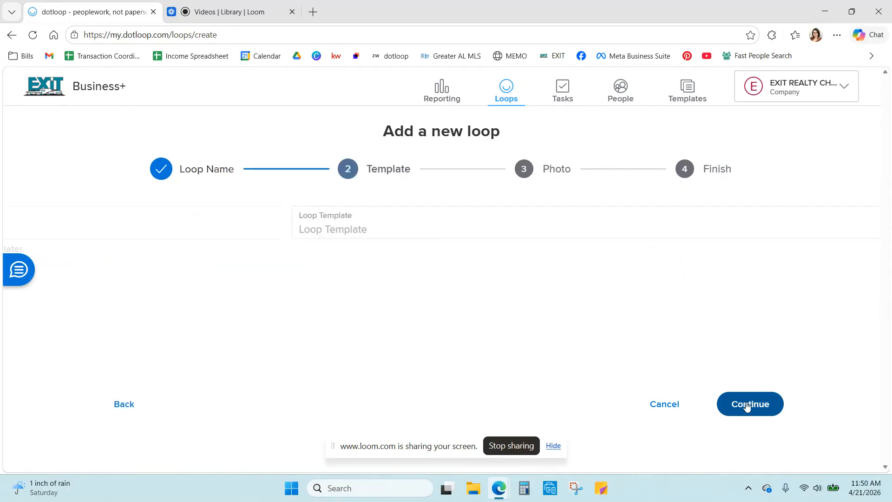
click(235, 230)
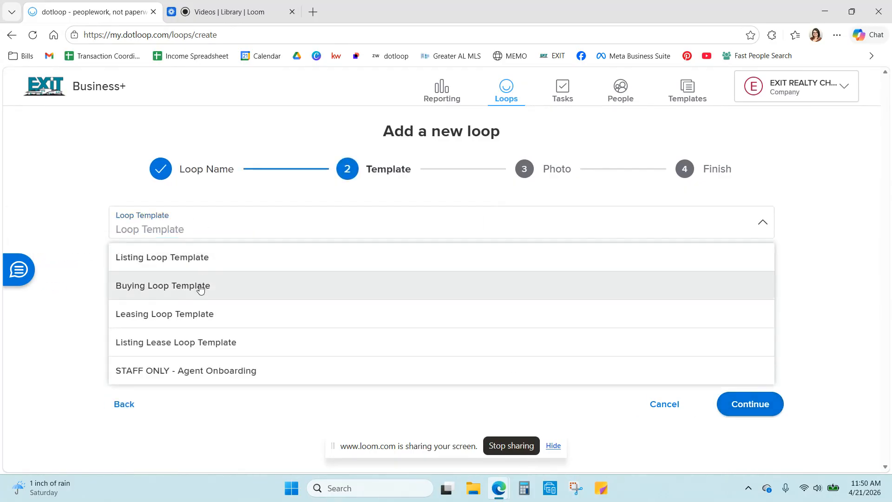
click(201, 288)
click(759, 412)
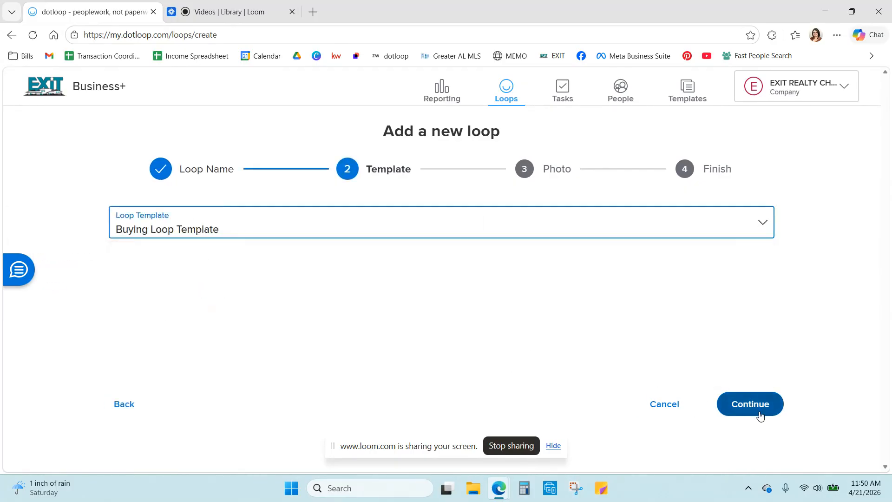
click(757, 405)
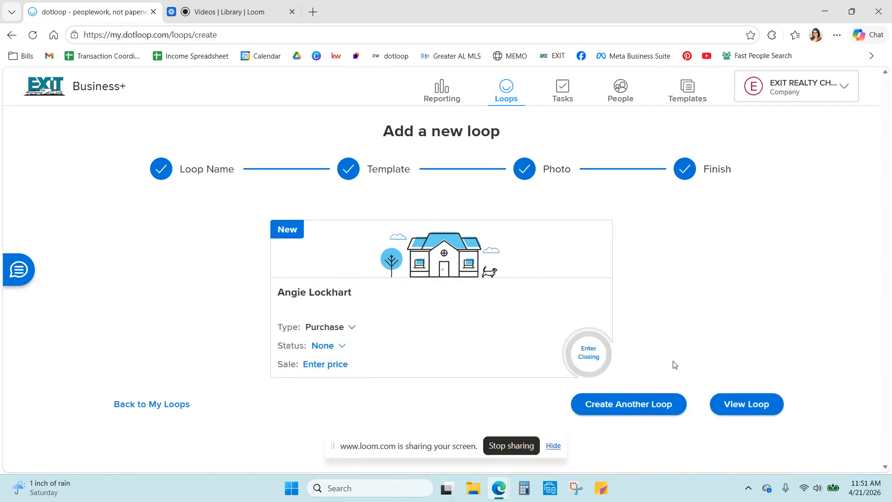
Step: Open the new loop and set its status to Pre-Offer
click(324, 292)
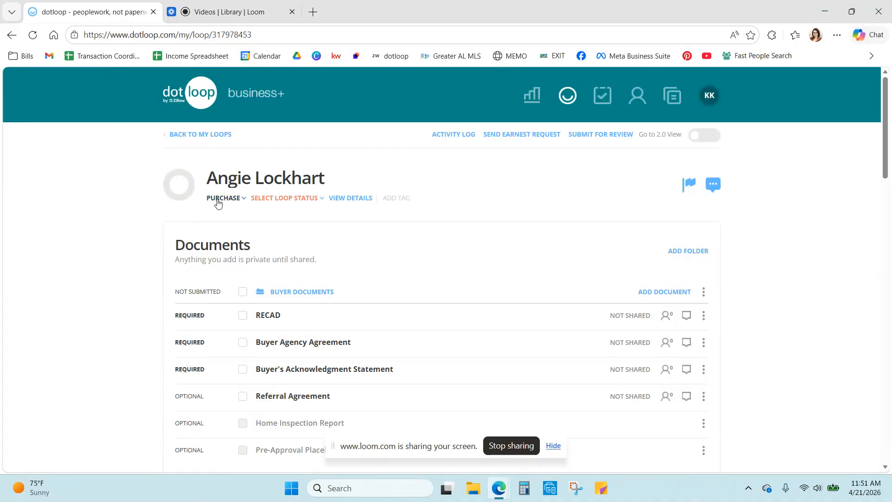
click(306, 201)
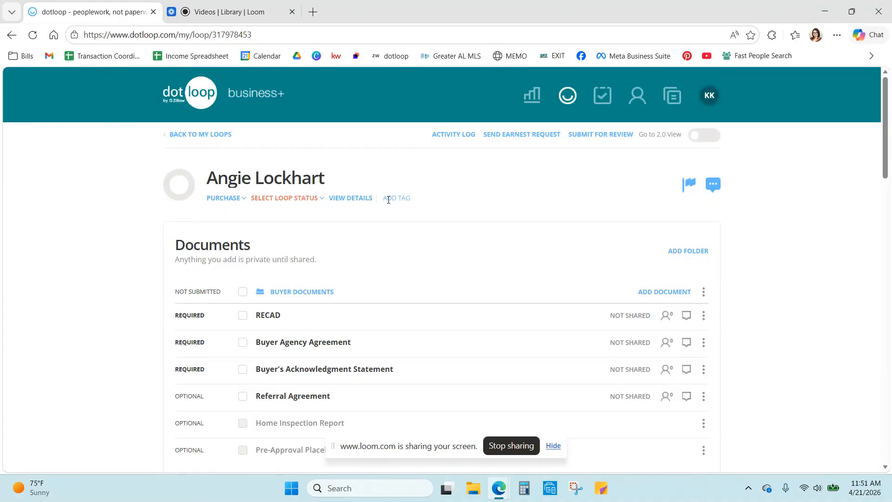
click(304, 202)
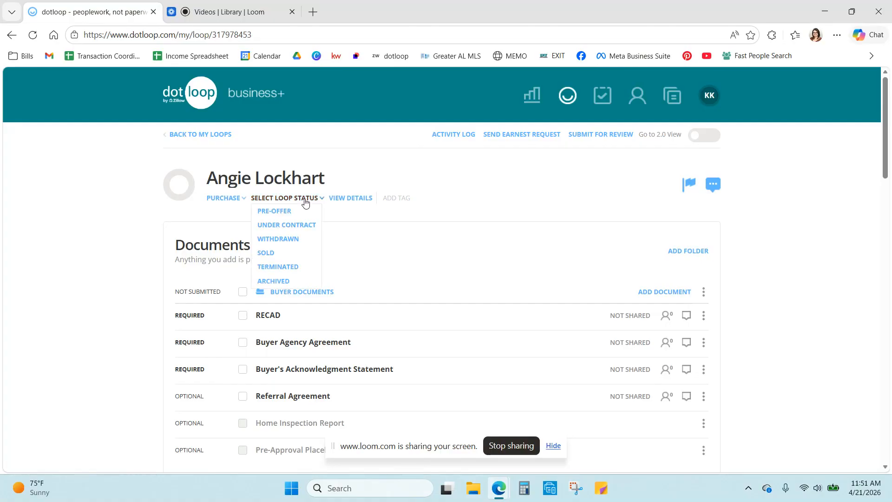
click(277, 213)
Step: Collapse the Contract Documents and Closing Documents folders
scroll(248, 200, down, 3)
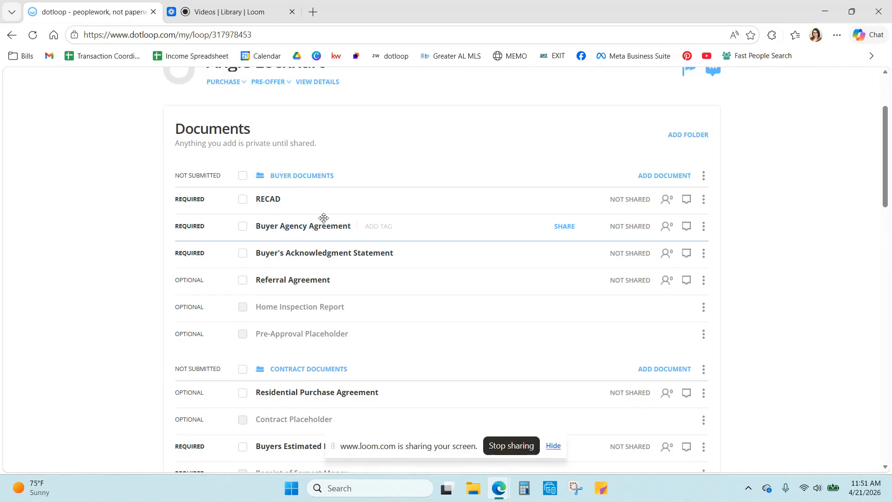
scroll(324, 218, down, 5)
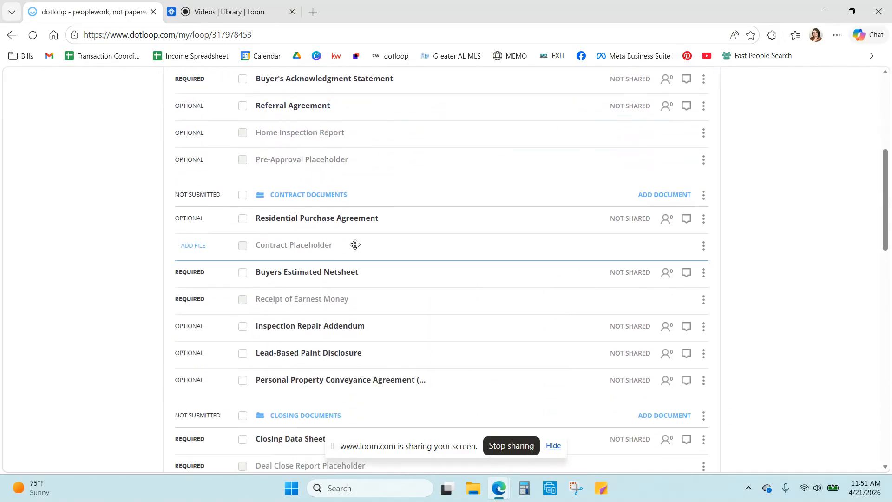
click(307, 196)
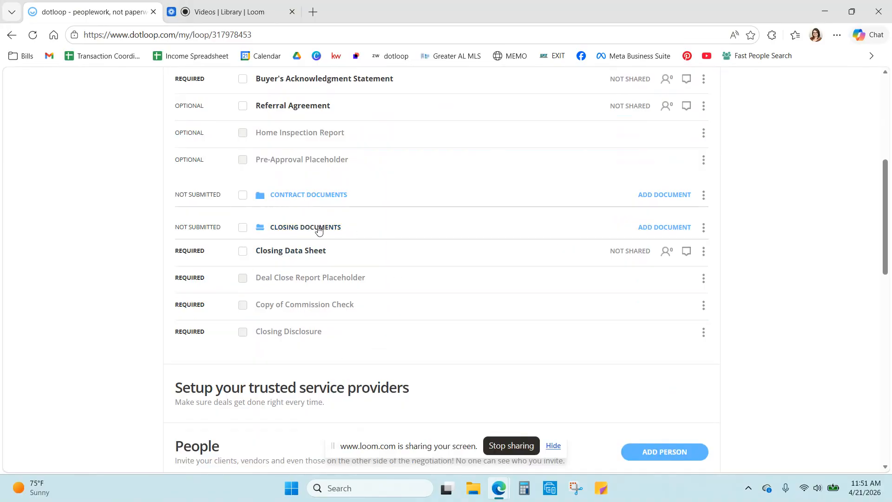
click(318, 229)
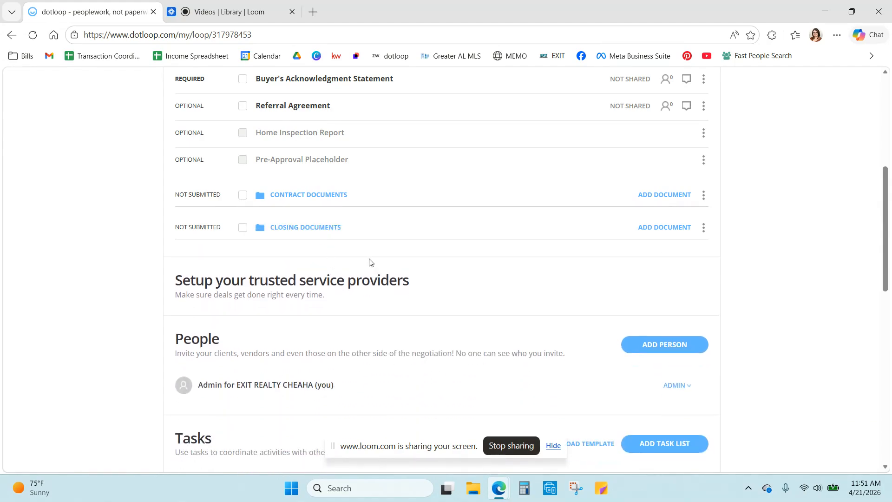
scroll(372, 260, down, 3)
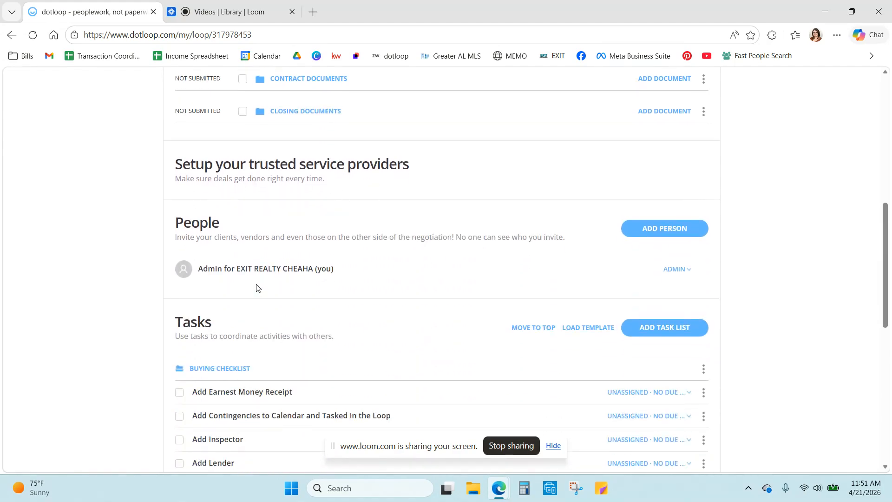
Step: Add the client from saved contacts to the loop's People with the Buyer role
click(676, 230)
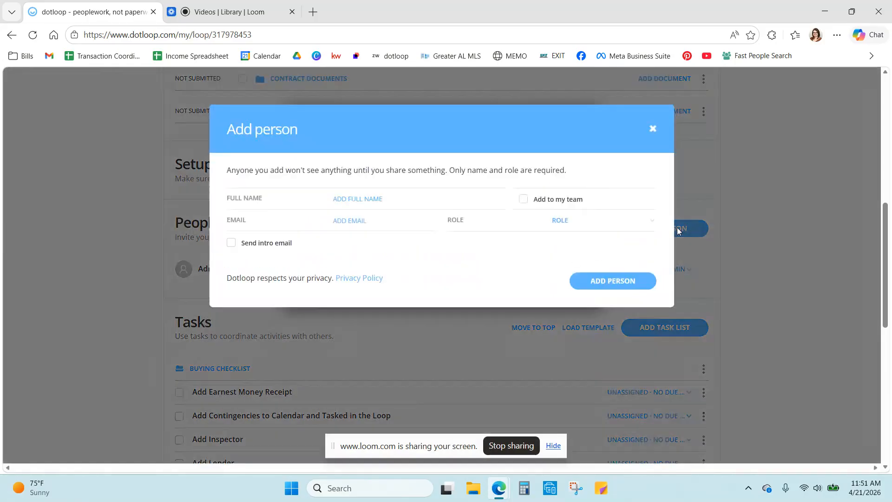
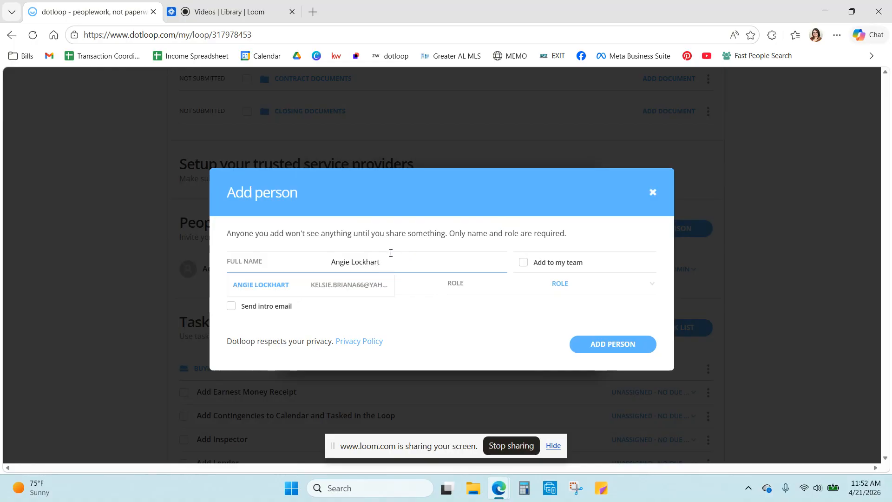
click(299, 288)
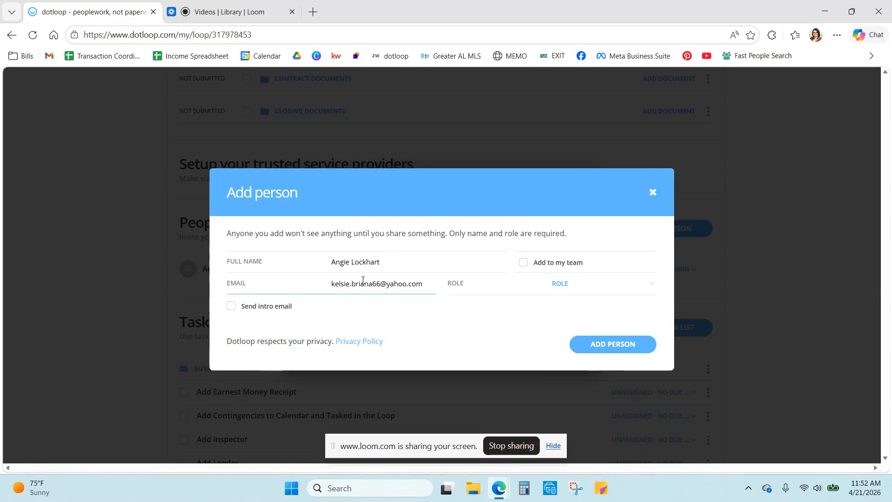
click(579, 287)
click(580, 307)
click(578, 293)
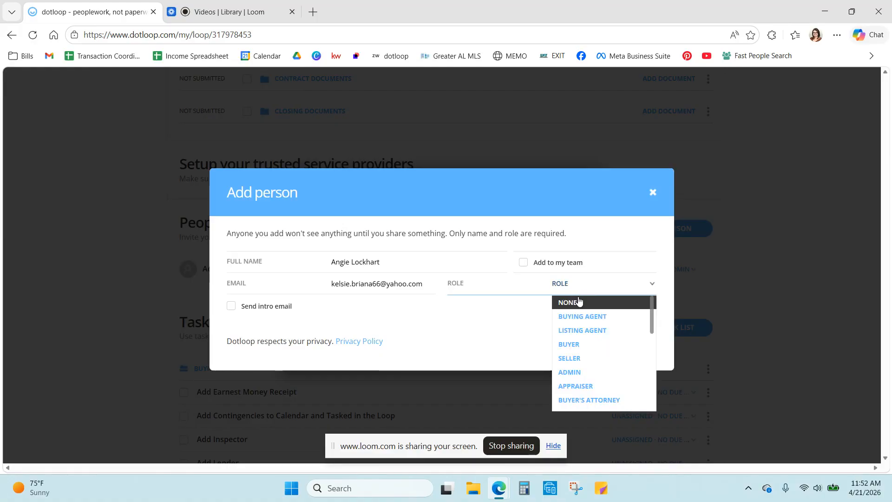
click(577, 346)
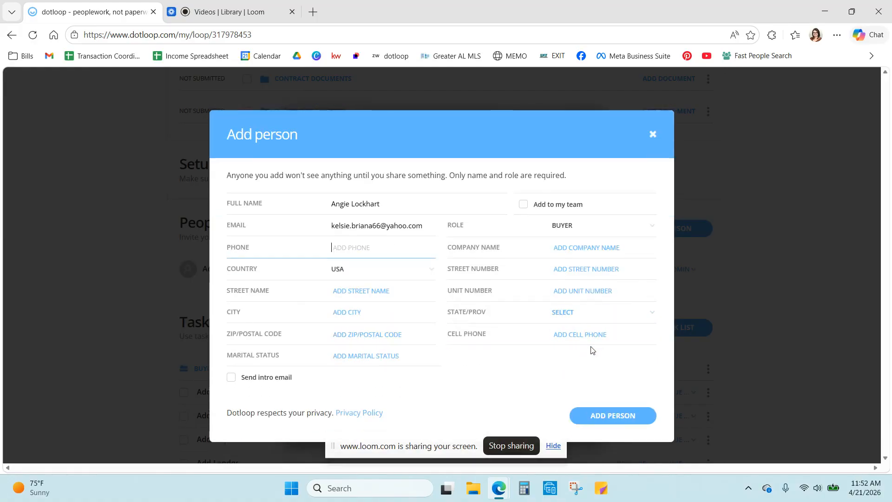
click(613, 420)
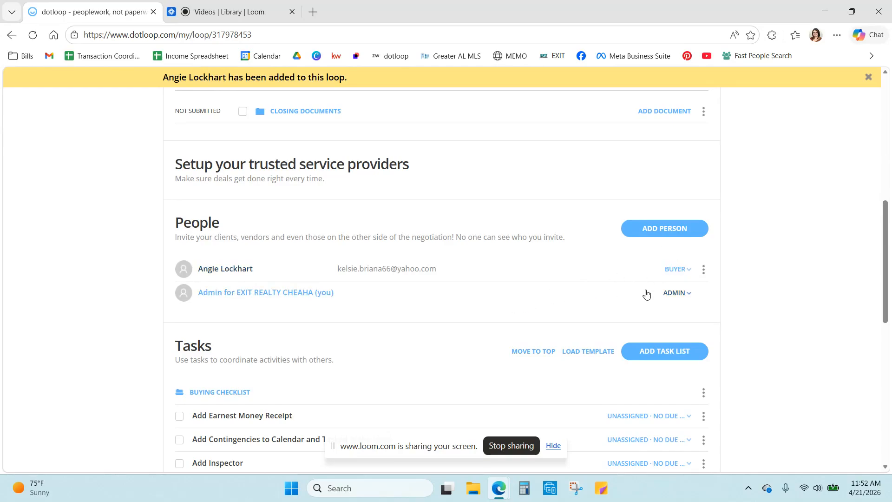
Step: Open RECAD and autofill the client as Buyer 1, leaving Buying Agent 1 unset
scroll(534, 279, up, 6)
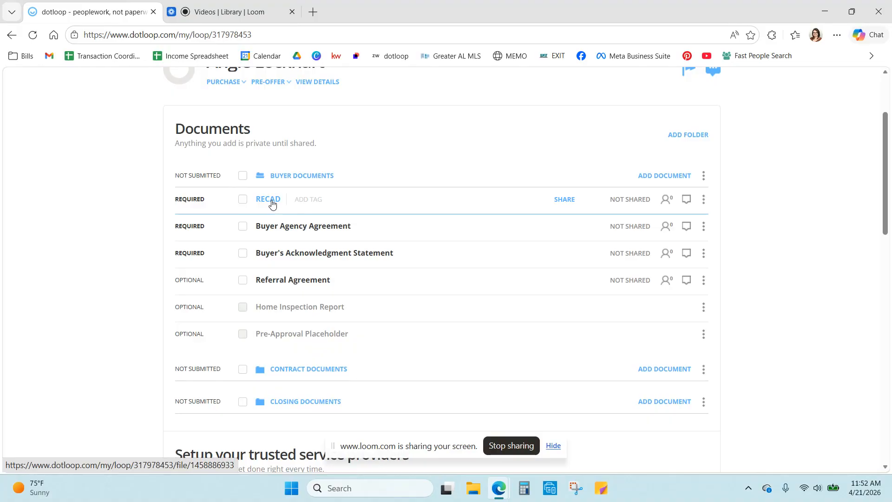
click(272, 203)
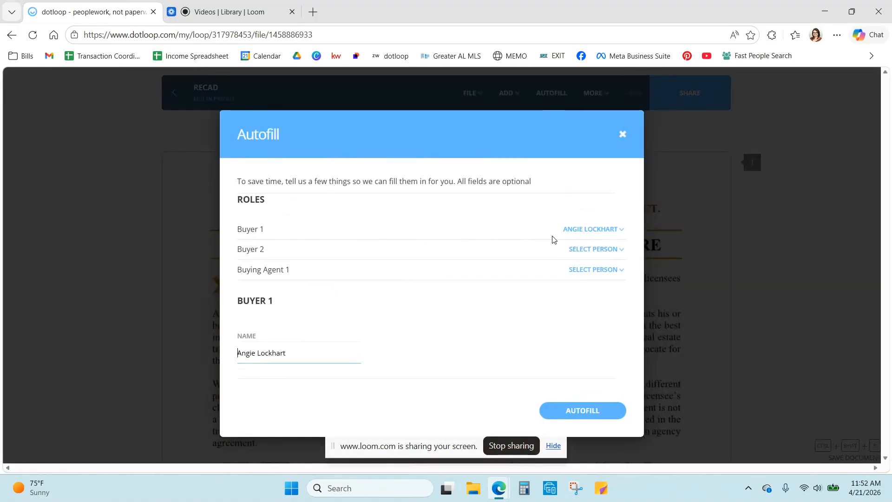
click(590, 274)
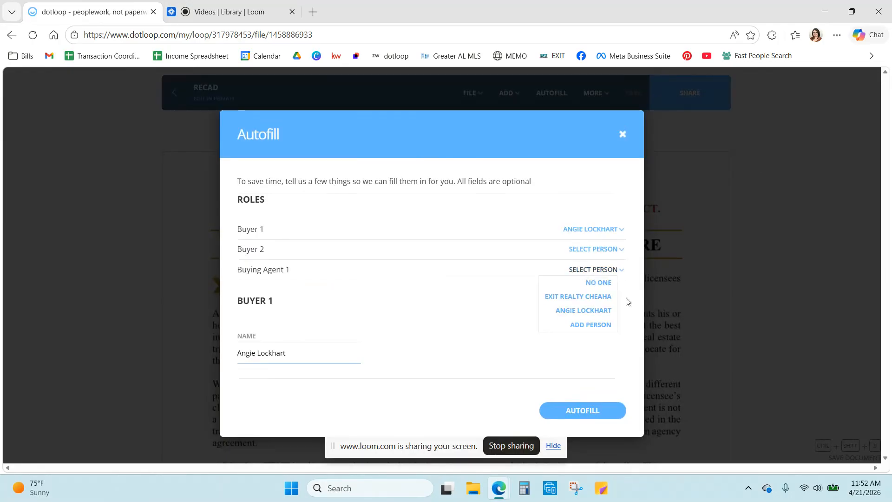
click(517, 332)
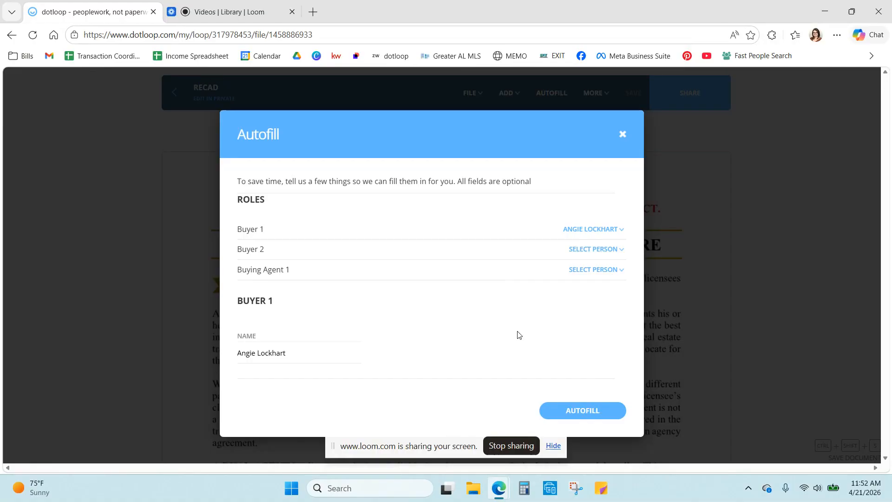
click(580, 408)
Step: Assign RECAD's consumer signature fields to the buyer, leave the extra signature unassigned, and save
scroll(518, 330, down, 15)
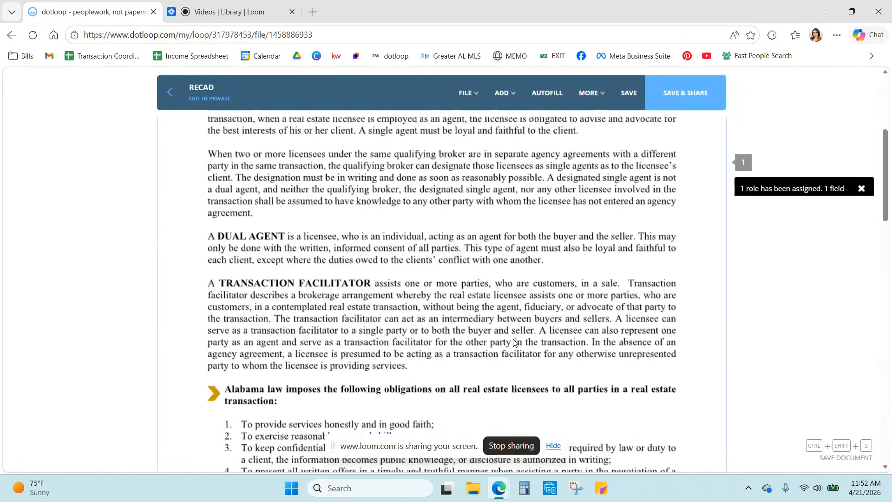
scroll(518, 331, down, 13)
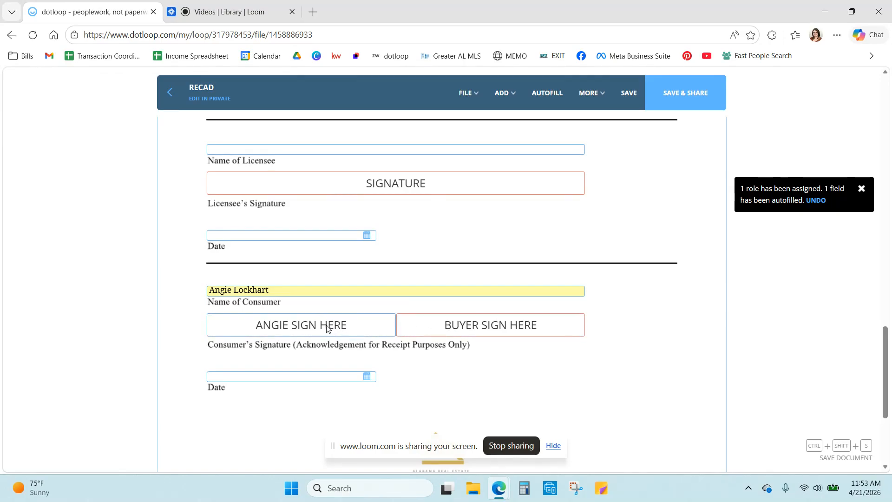
click(505, 329)
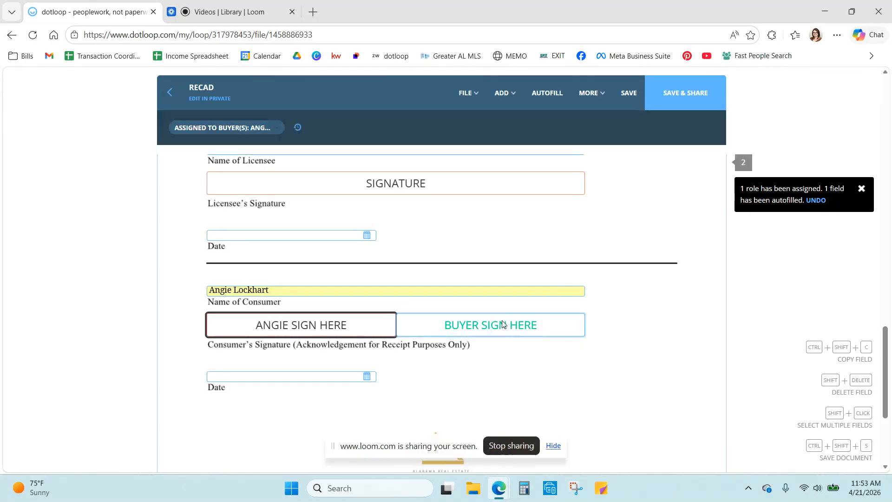
click(278, 128)
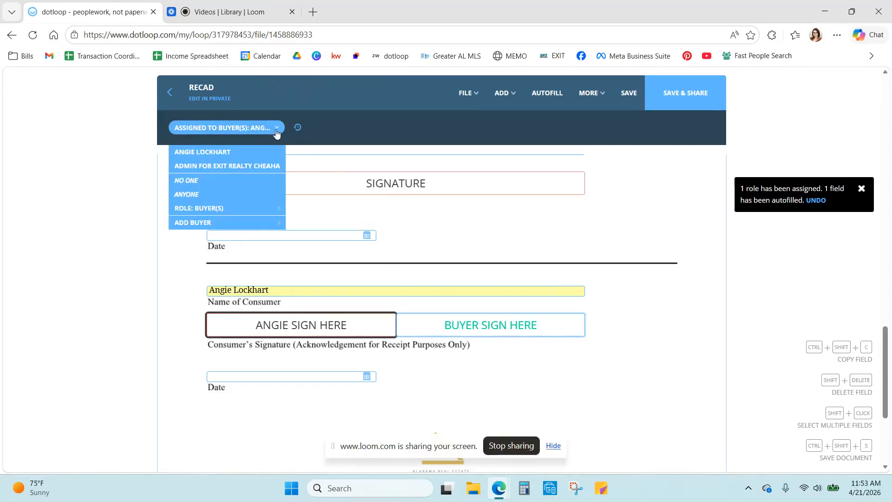
click(218, 184)
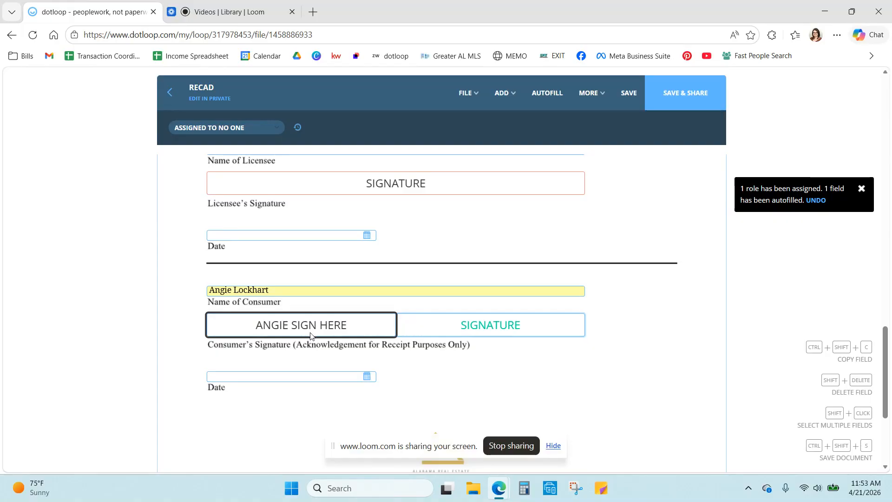
key(Tab)
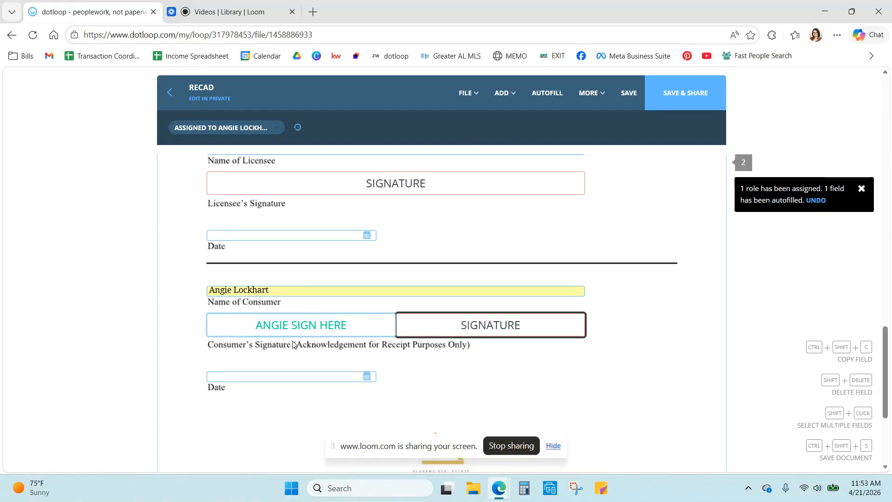
click(670, 99)
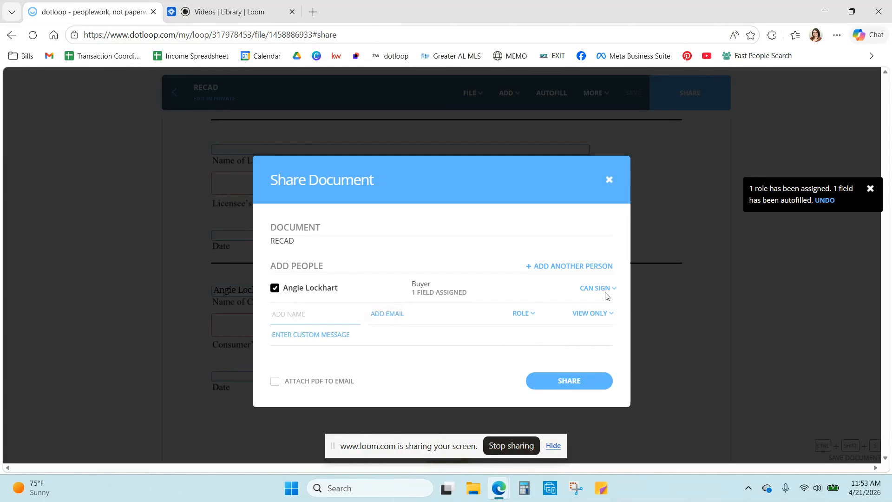
Step: Share RECAD with the buyer for signature and review the loop's document statuses
click(569, 381)
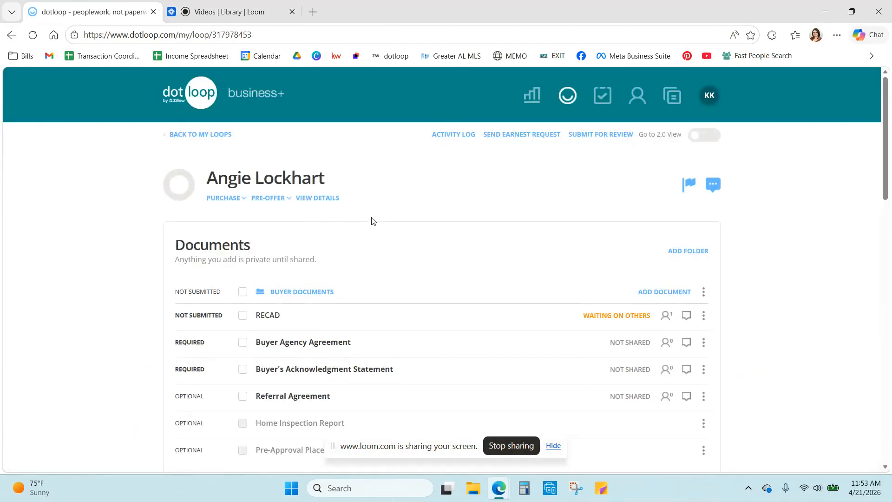
scroll(371, 221, down, 1)
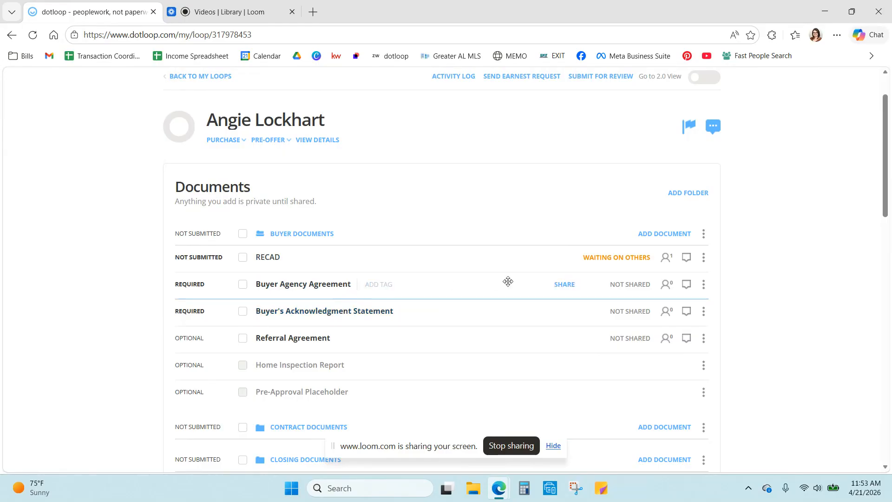
mouse_move(628, 263)
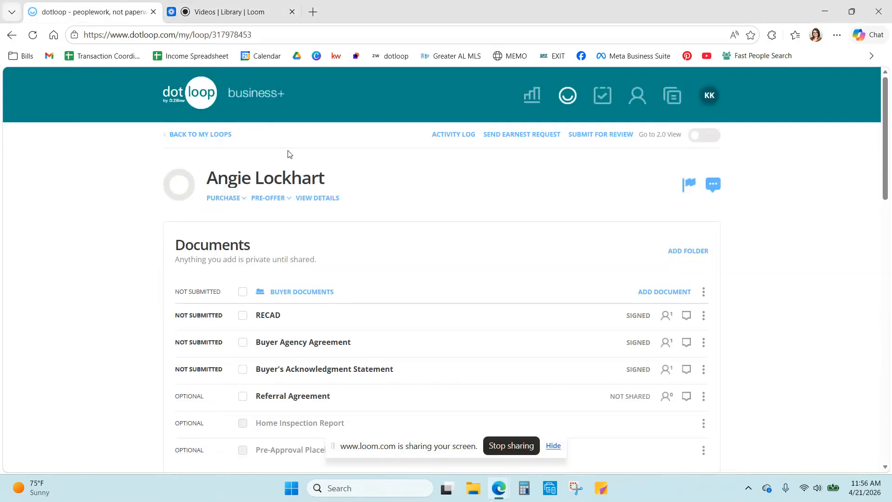
scroll(279, 199, down, 1)
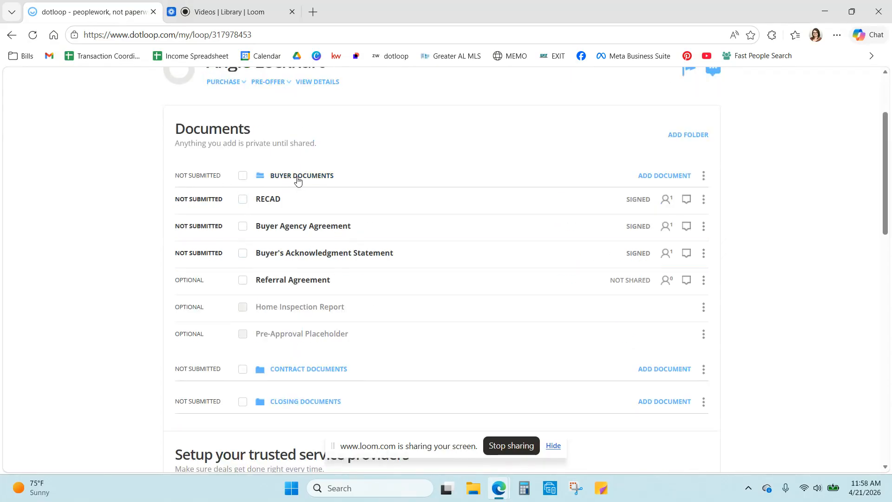
Step: Open the Residential Purchase Agreement under Contract Documents and autofill it with the loop's details
click(301, 180)
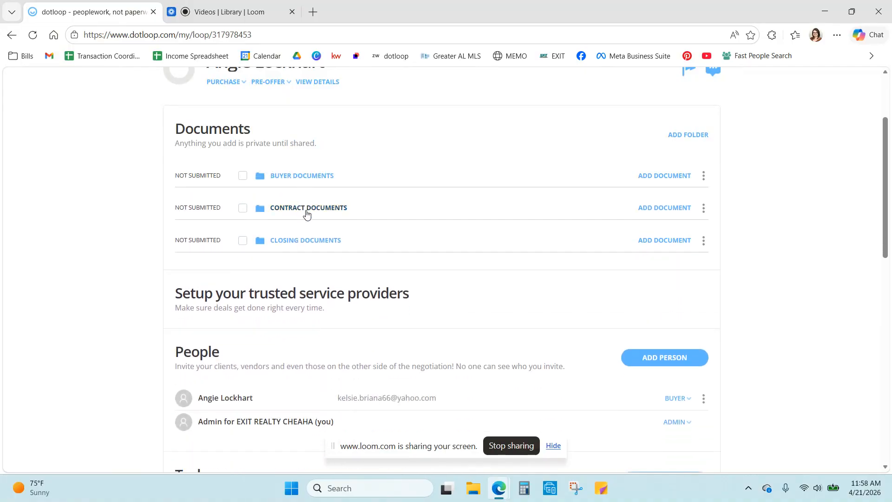
click(306, 209)
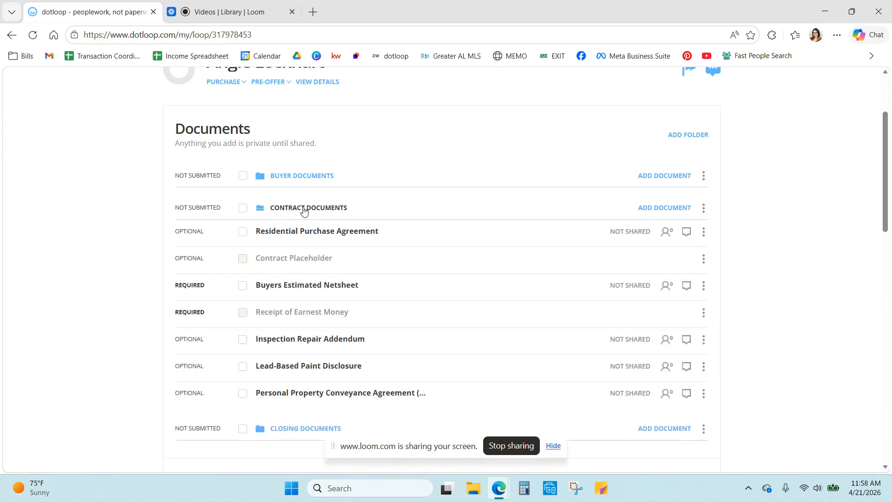
click(337, 232)
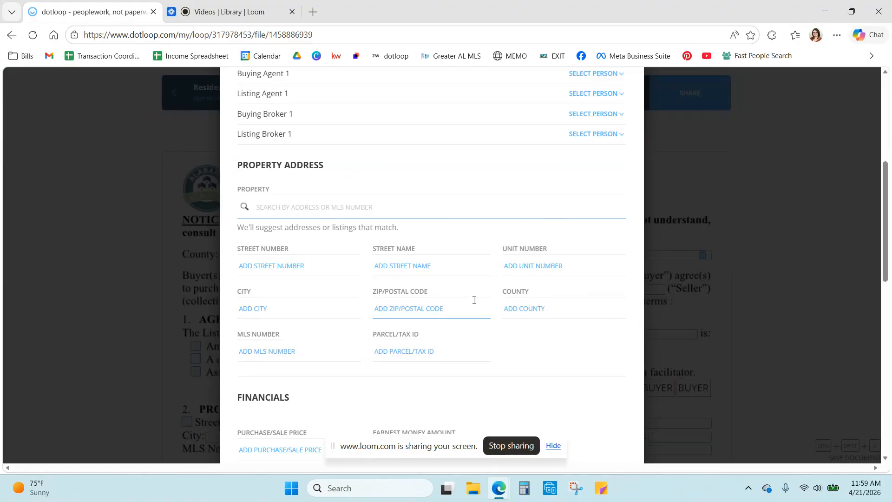
scroll(549, 302, down, 12)
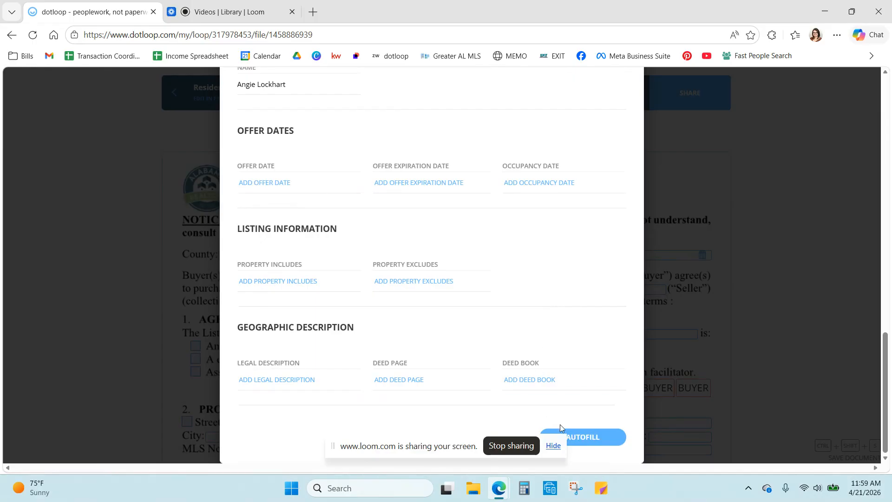
click(581, 437)
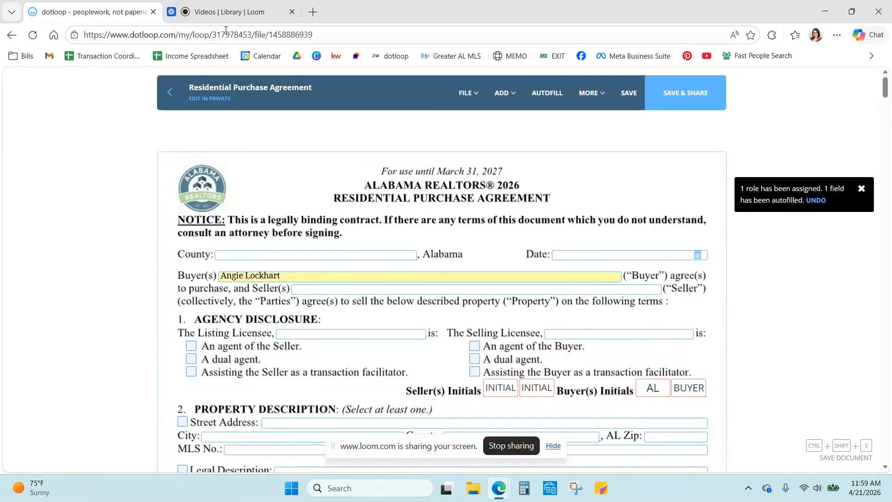
mouse_move(226, 17)
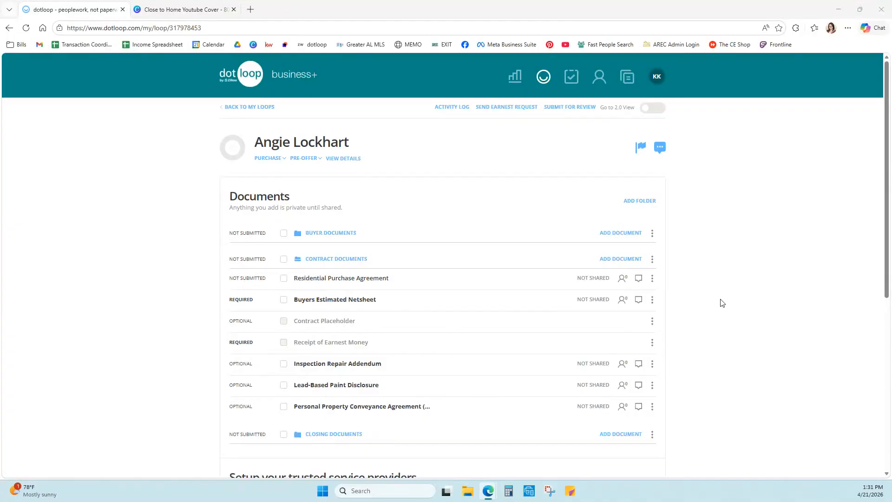
Step: Open the filled Residential Purchase Agreement and bring up its sharing options for the buyer
click(348, 278)
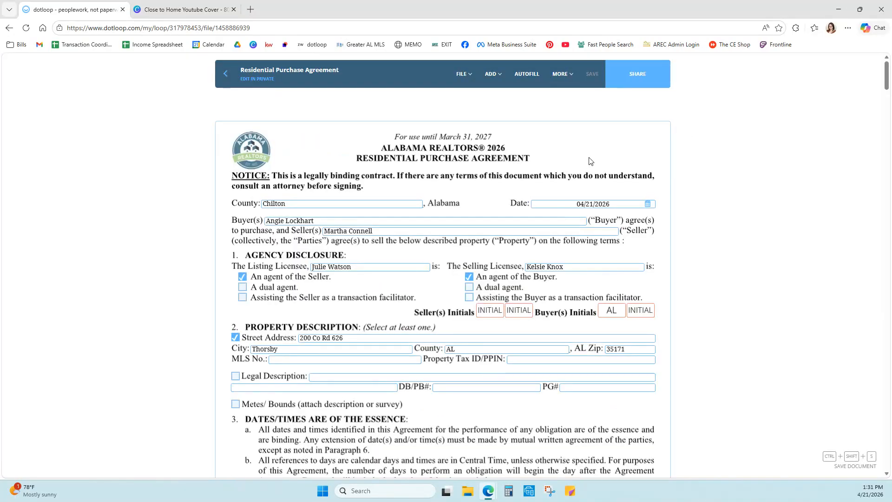
click(639, 75)
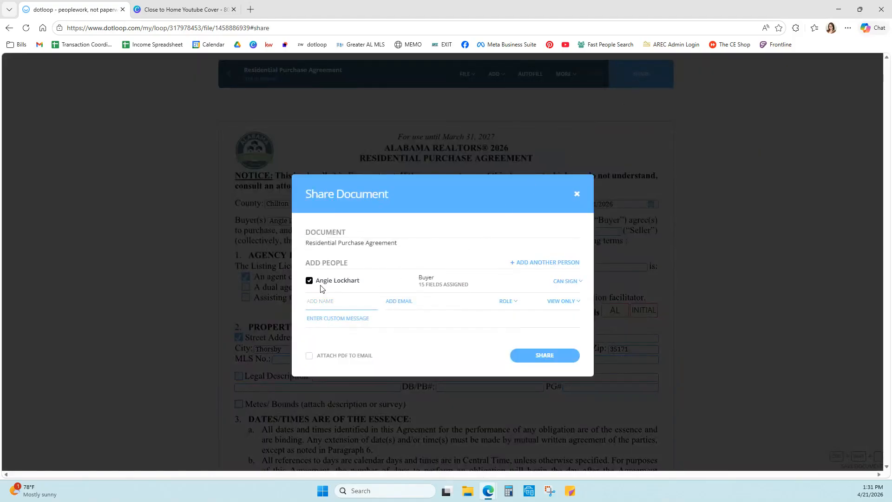
Step: Share the Residential Purchase Agreement with the buyer and close the confirmation
click(562, 356)
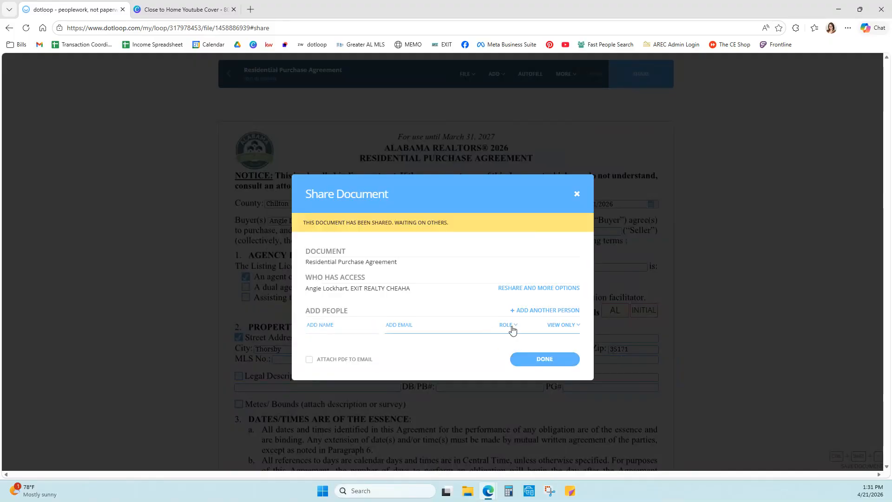
click(547, 362)
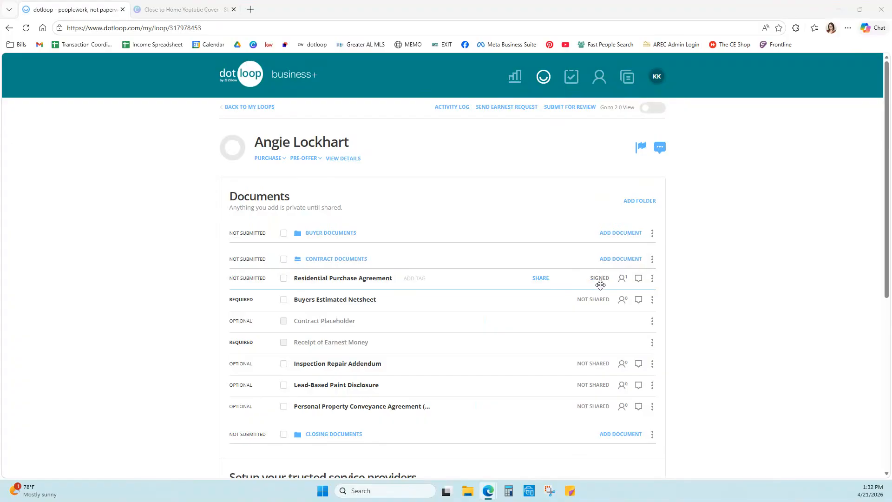
click(370, 283)
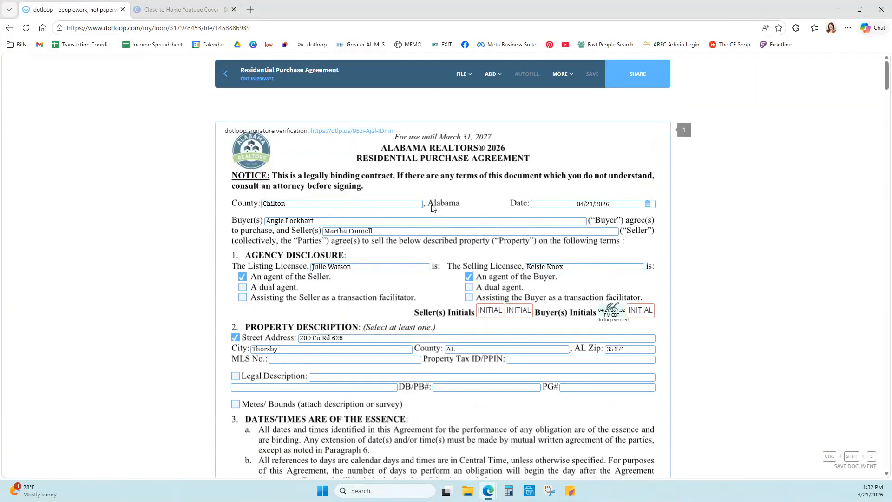
click(464, 74)
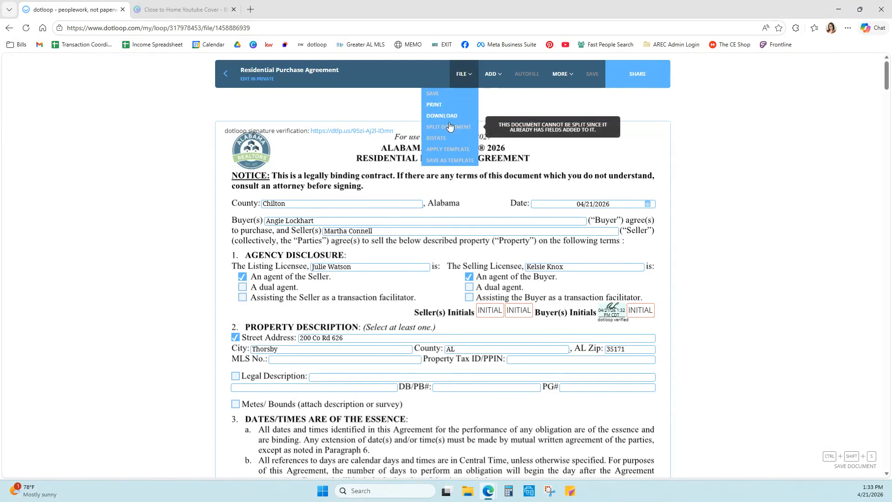
click(227, 81)
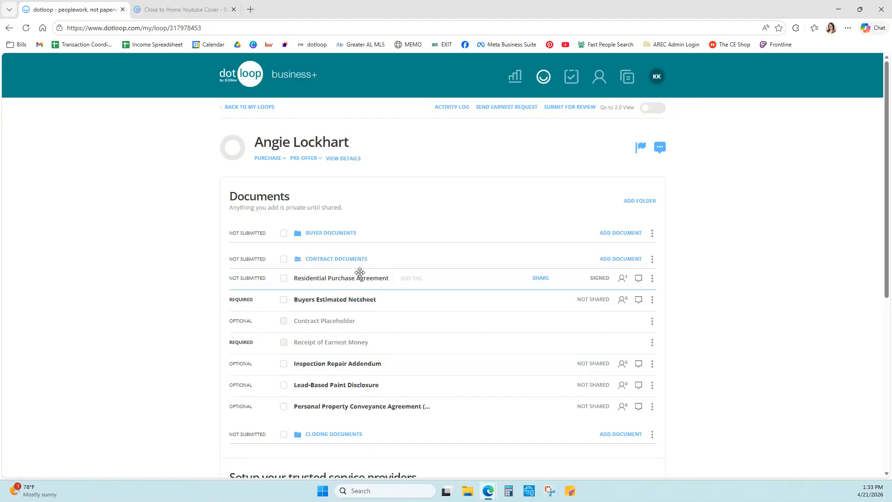
click(652, 259)
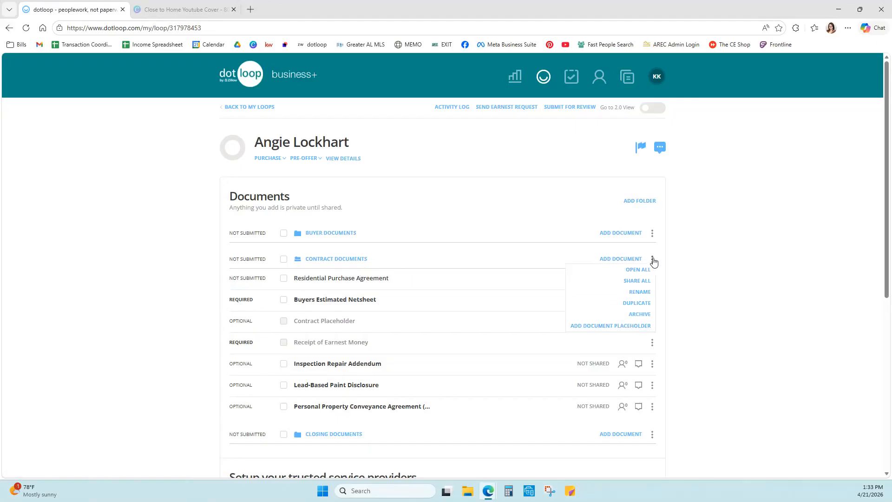
click(648, 284)
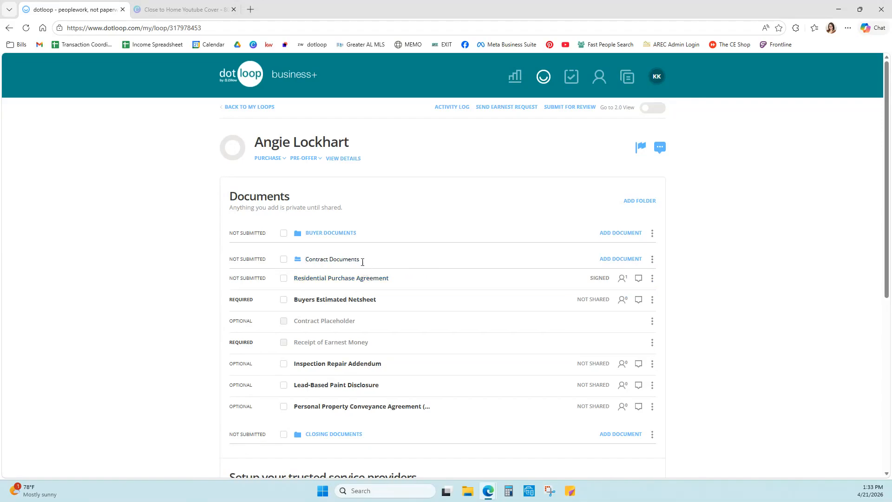
drag(360, 258, 298, 263)
click(168, 269)
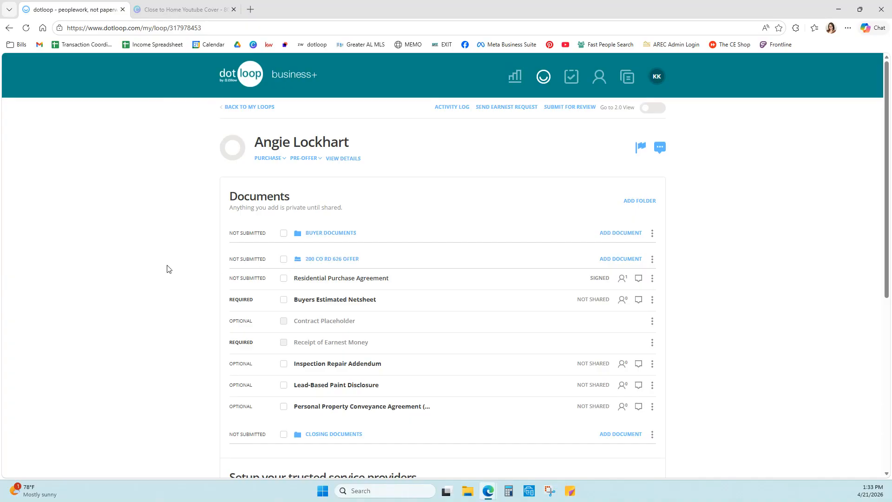
click(356, 263)
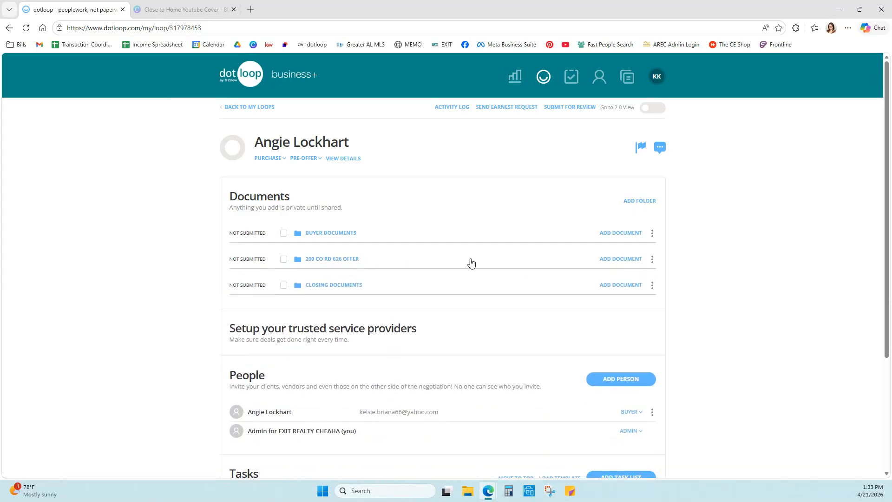
Step: Create a new folder in the loop and name it with the other property's address
click(646, 201)
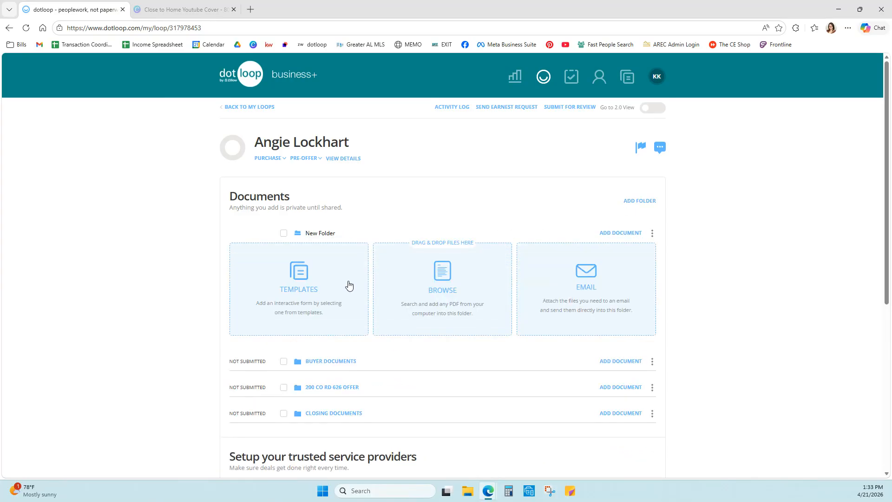
drag(334, 231, 305, 236)
Step: Copy the Residential Purchase Agreement and Buyers Estimated Netsheet templates from Buying Documents into the folder
click(306, 290)
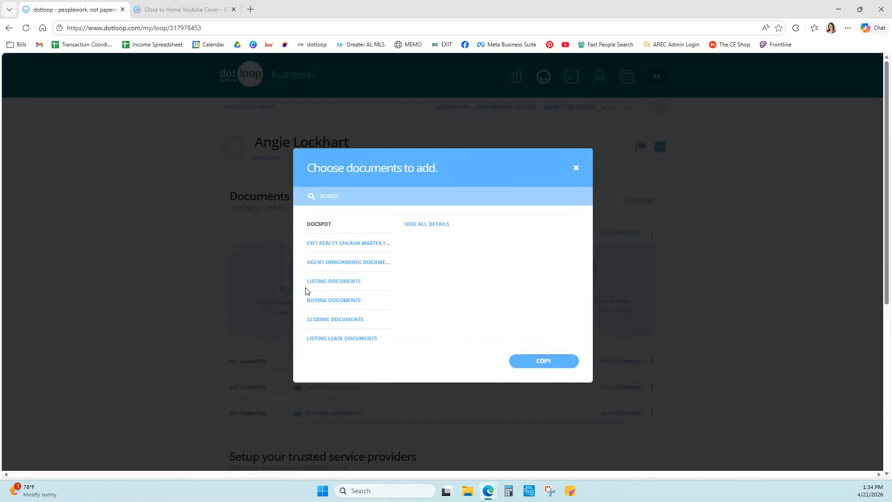
click(333, 301)
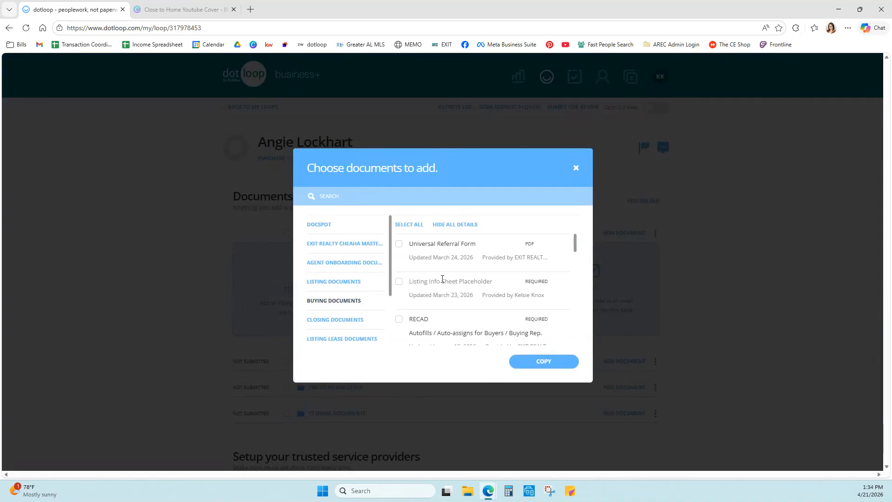
scroll(447, 263, down, 1)
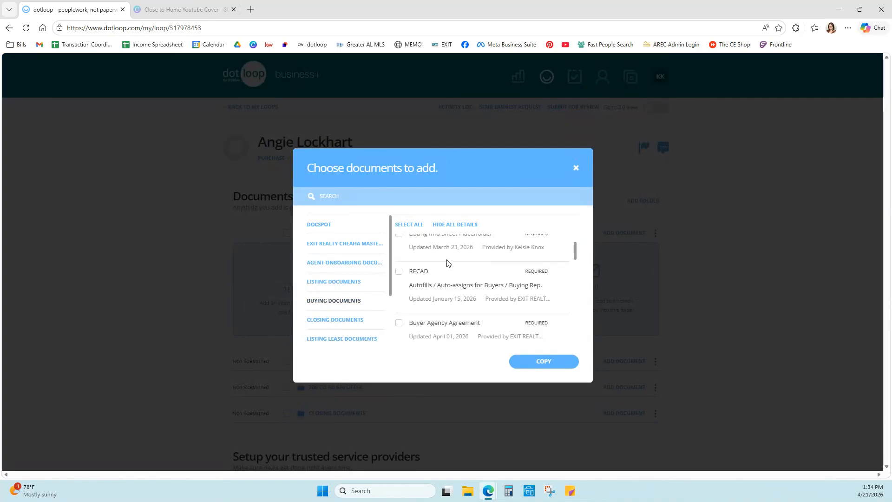
scroll(447, 263, down, 1)
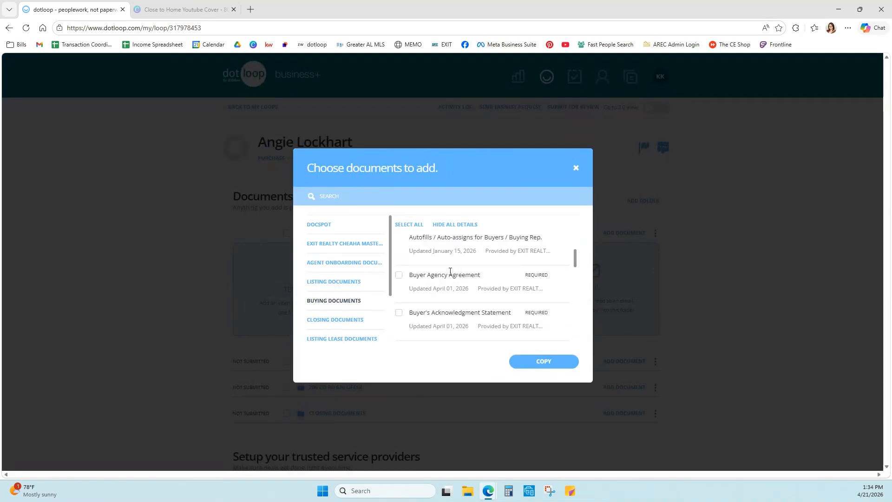
scroll(458, 268, down, 2)
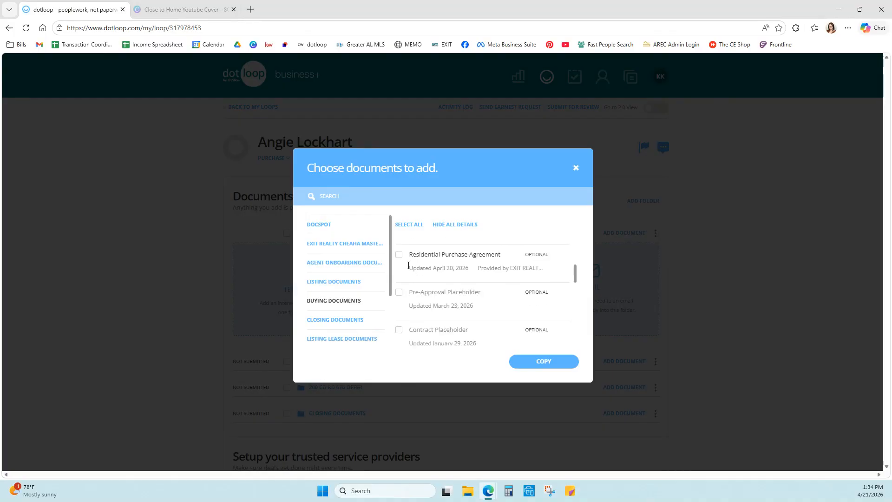
click(398, 255)
scroll(483, 283, down, 1)
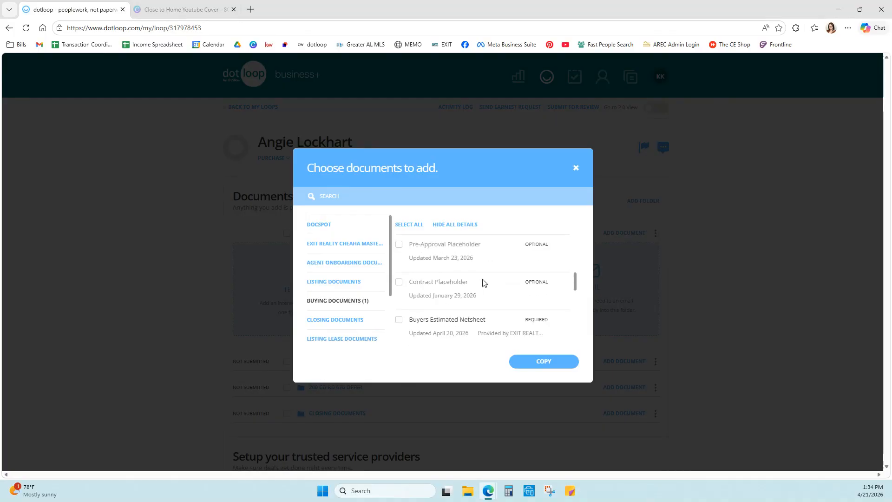
click(398, 320)
click(544, 362)
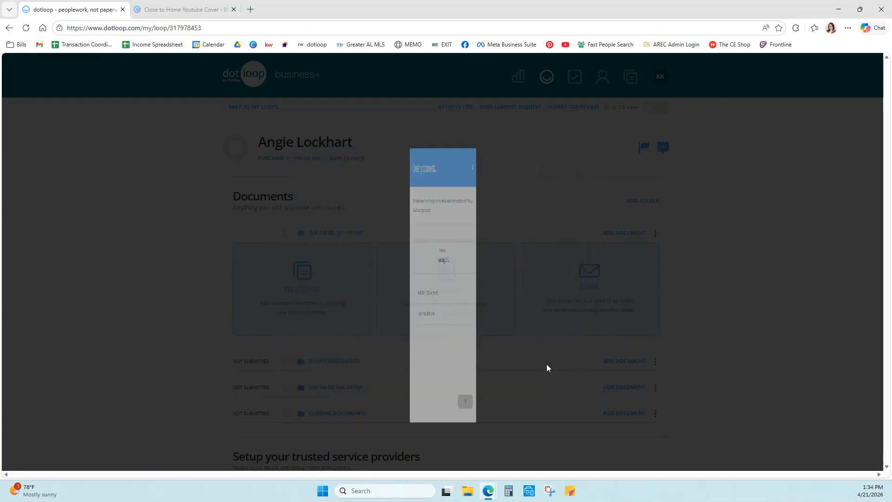
click(548, 402)
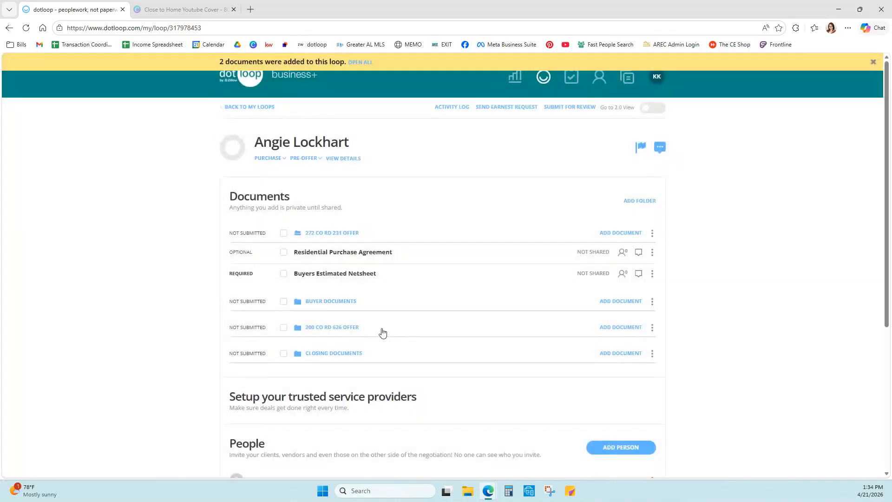
Step: Preview the new purchase agreement, then collapse the 272 offer folder and expand the 626 offer folder
click(360, 257)
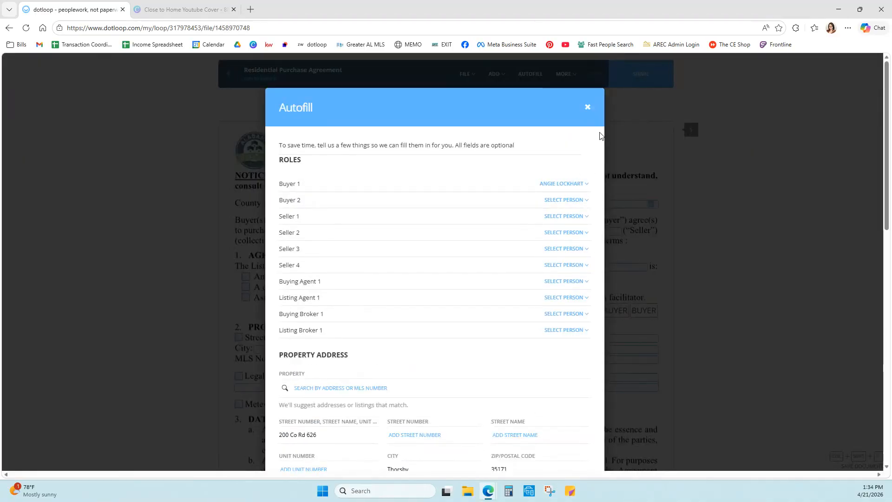
click(587, 108)
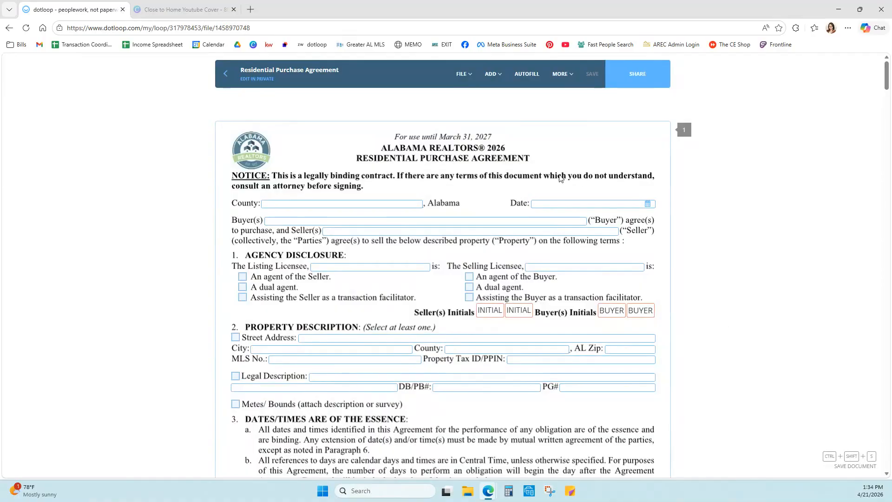
click(227, 85)
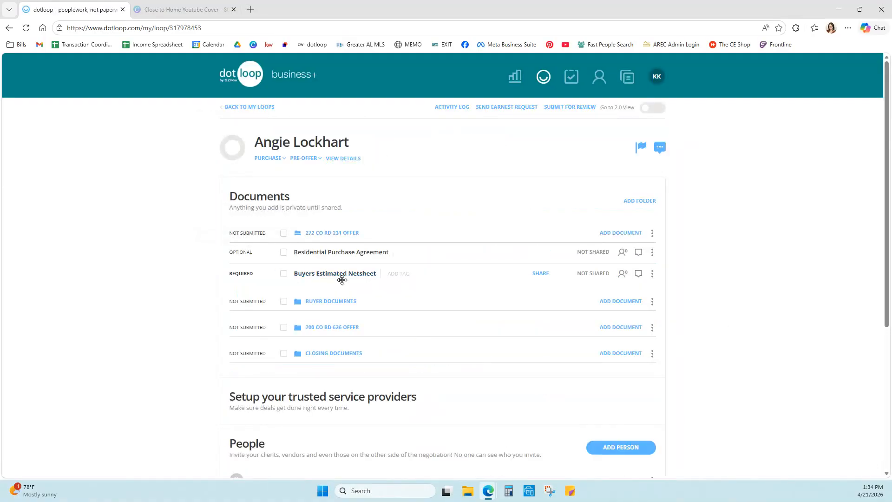
click(341, 234)
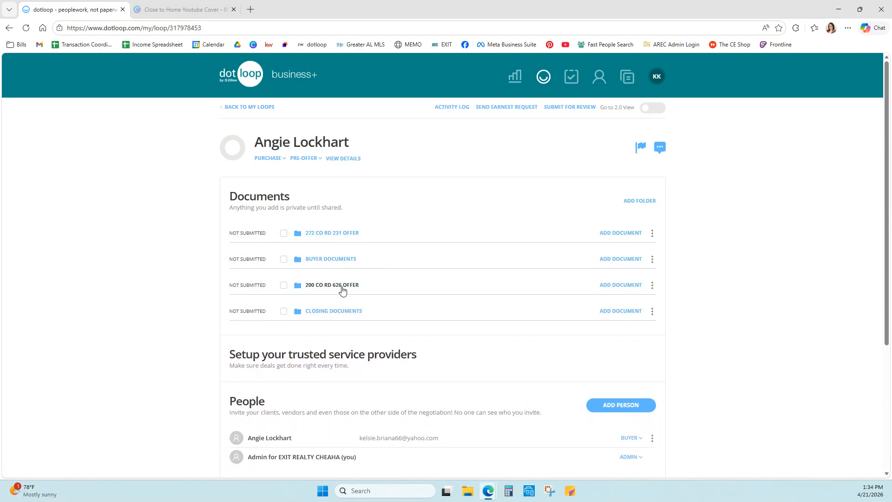
click(331, 288)
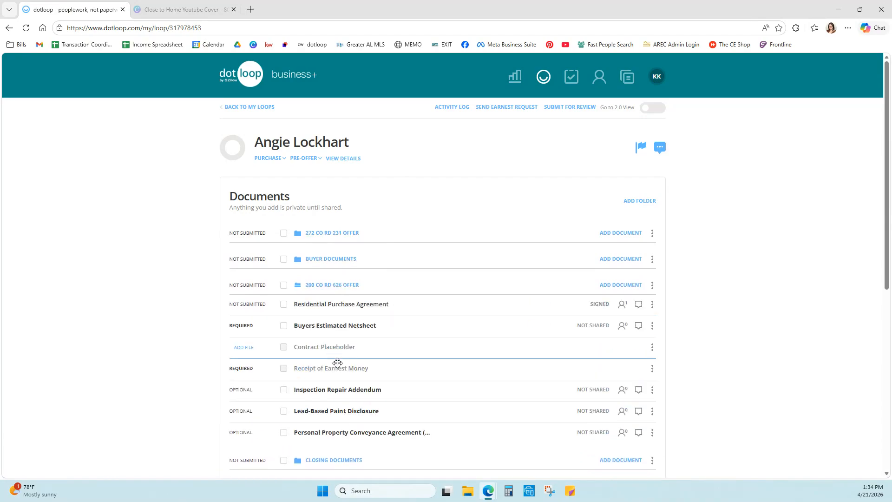
Step: Clear the Street Address on the 626 offer's signed purchase agreement, accepting that signatures will reset
click(348, 309)
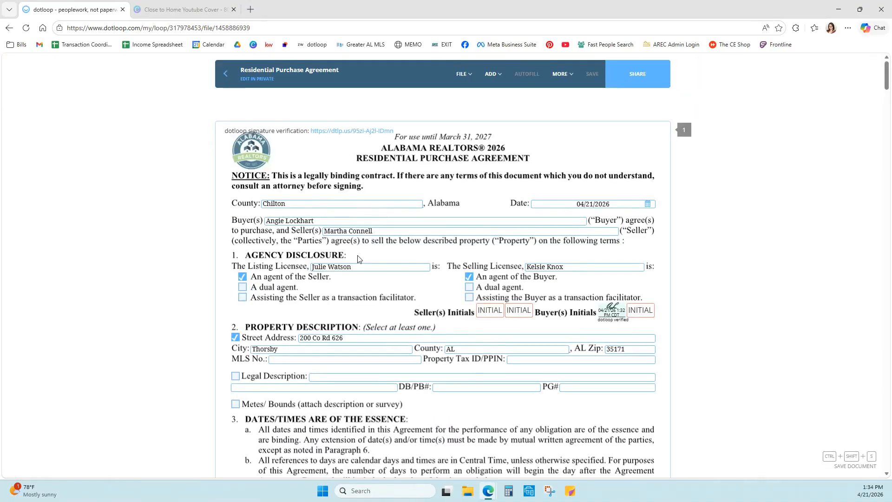
click(363, 338)
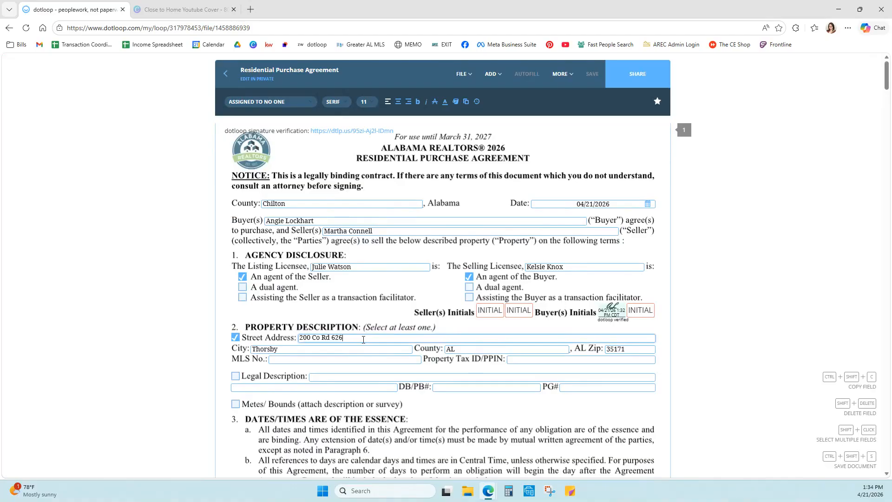
drag(359, 339, 287, 341)
key(BackSpace)
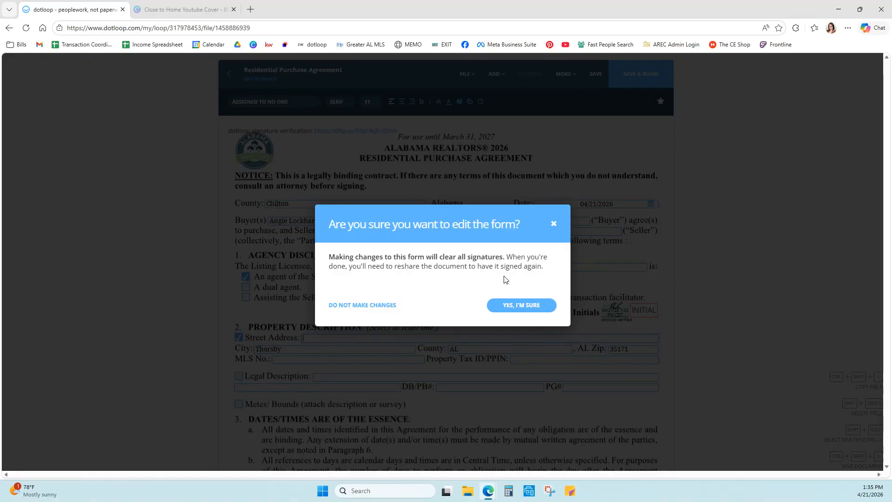
click(521, 304)
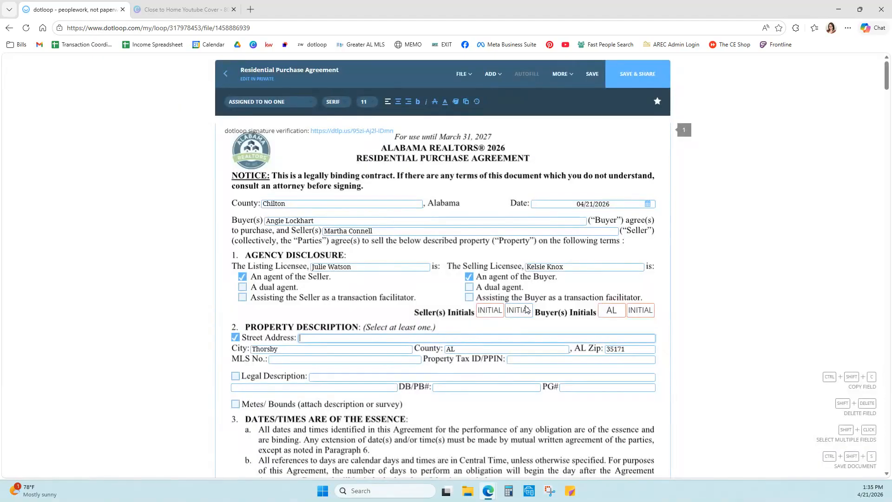
Step: Enter the new street address, then save and reshare the agreement with the buyer
click(349, 337)
scroll(283, 304, down, 3)
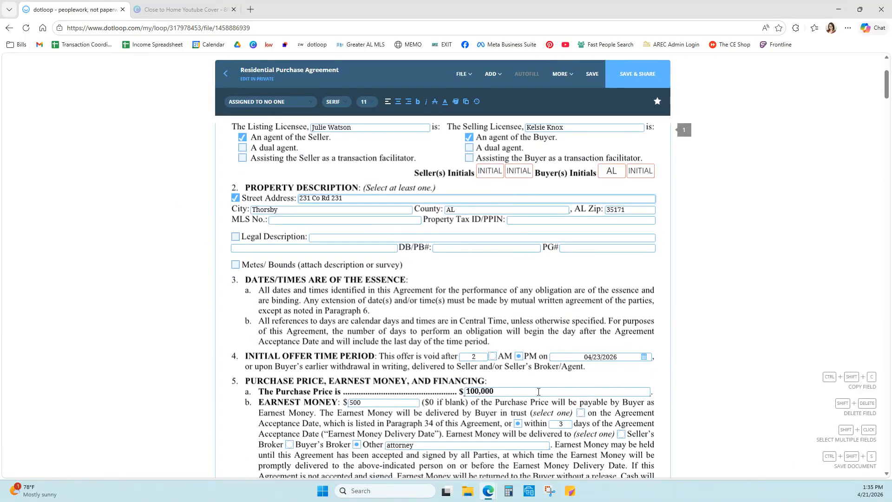
scroll(506, 331, up, 3)
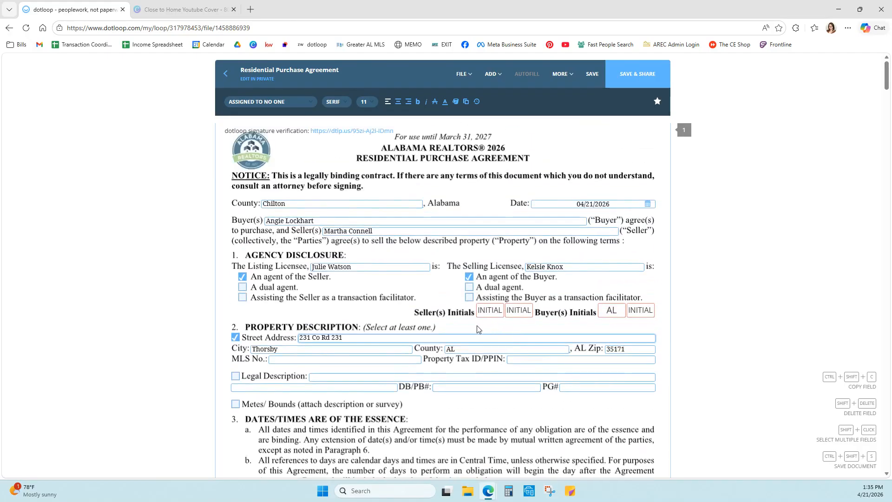
click(636, 74)
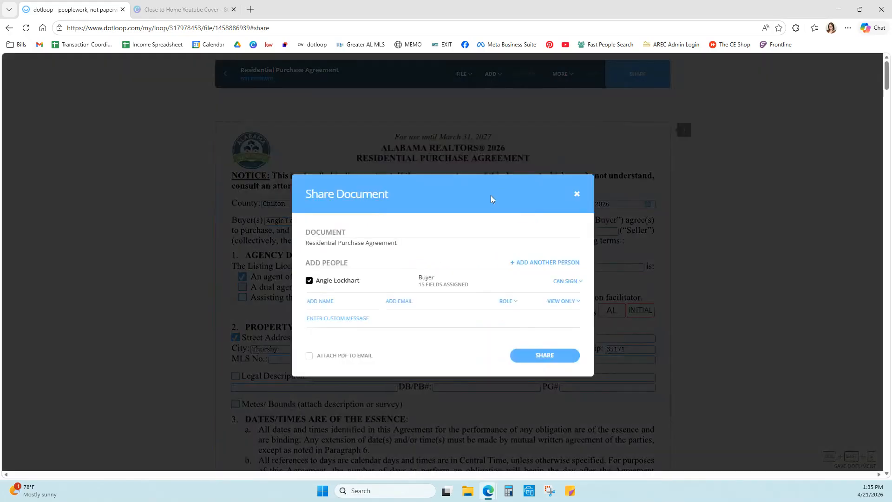
click(556, 356)
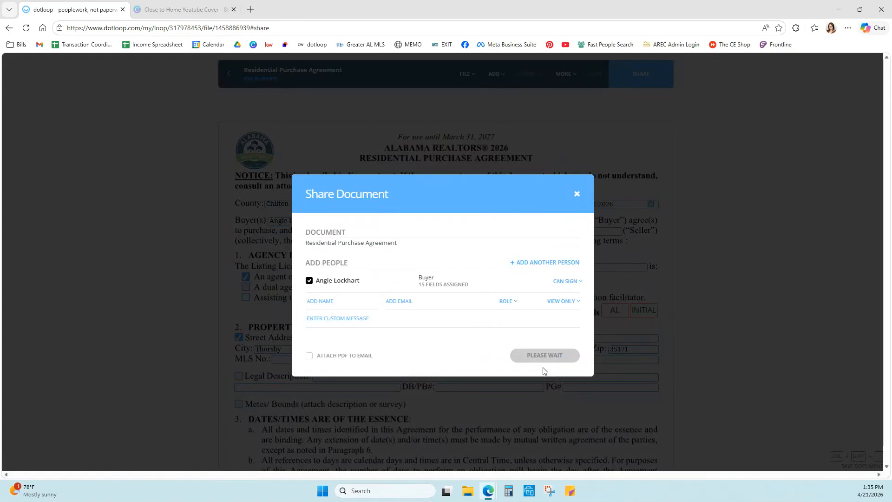
click(544, 359)
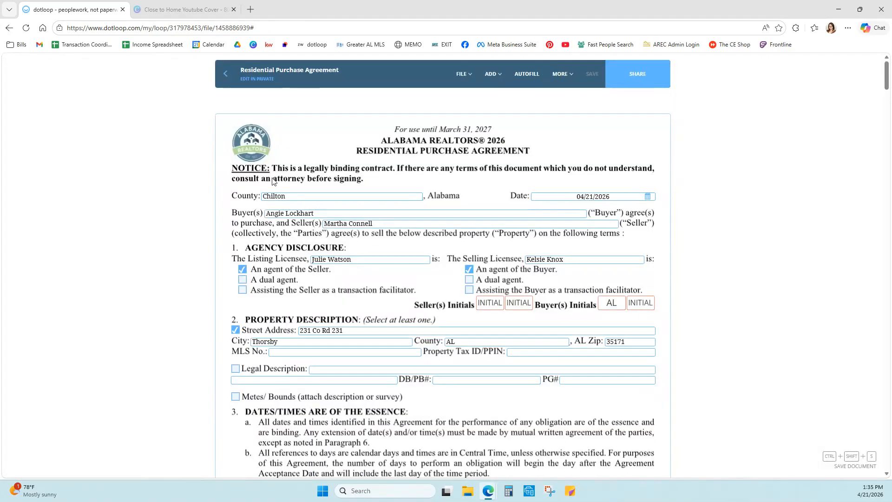
Step: Back on the loop page, move Receipt of Earnest Money into the 626 offer folder
click(227, 74)
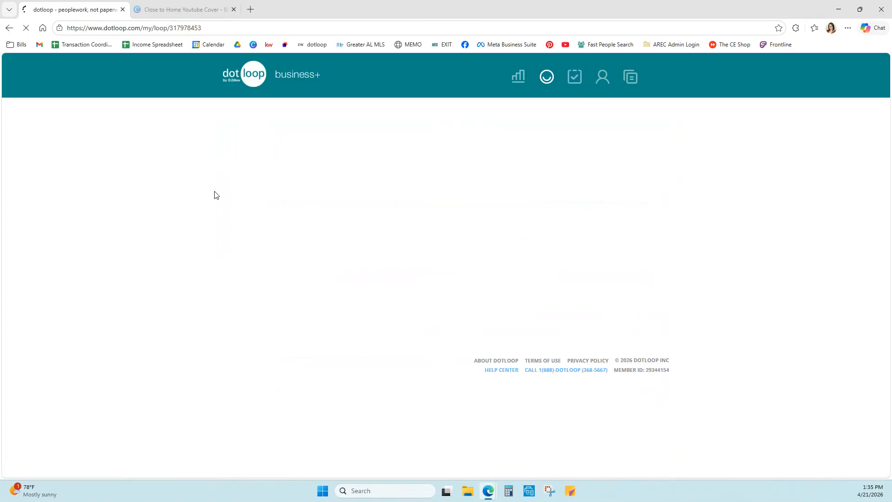
scroll(183, 221, down, 2)
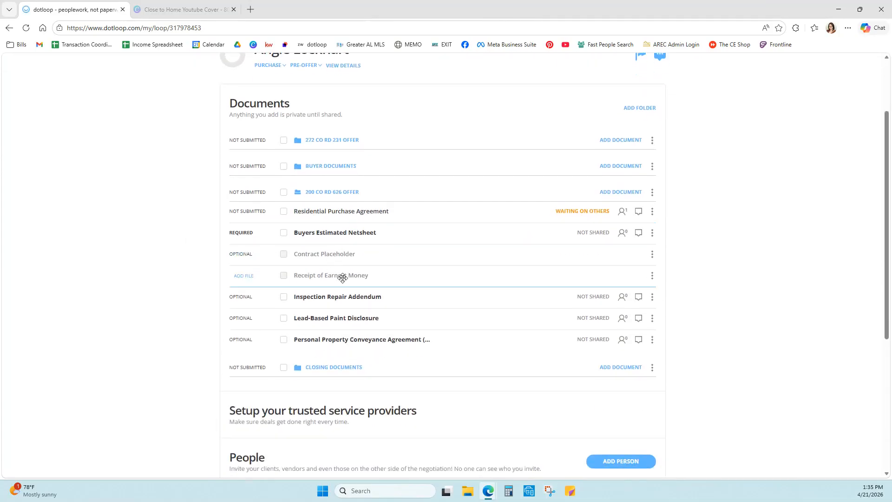
drag(343, 278, 341, 197)
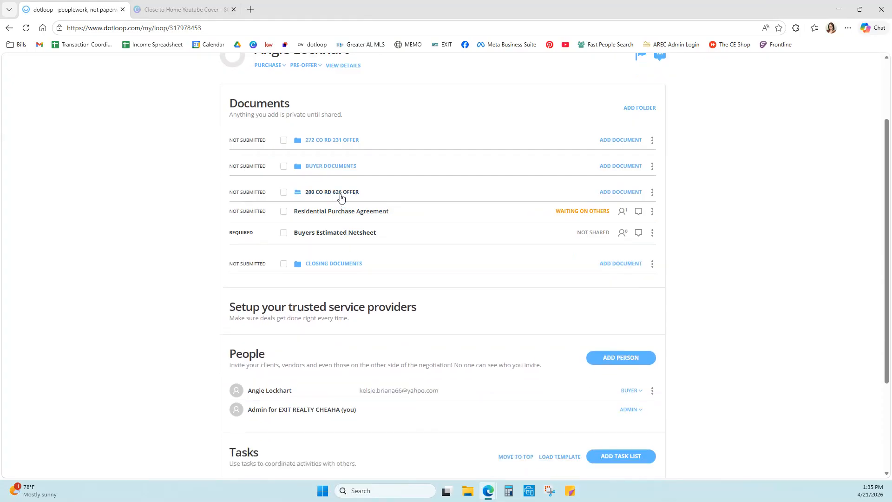
Step: Review and collapse both offer folders, then place the 272 offer folder directly after Buyer Documents
click(349, 142)
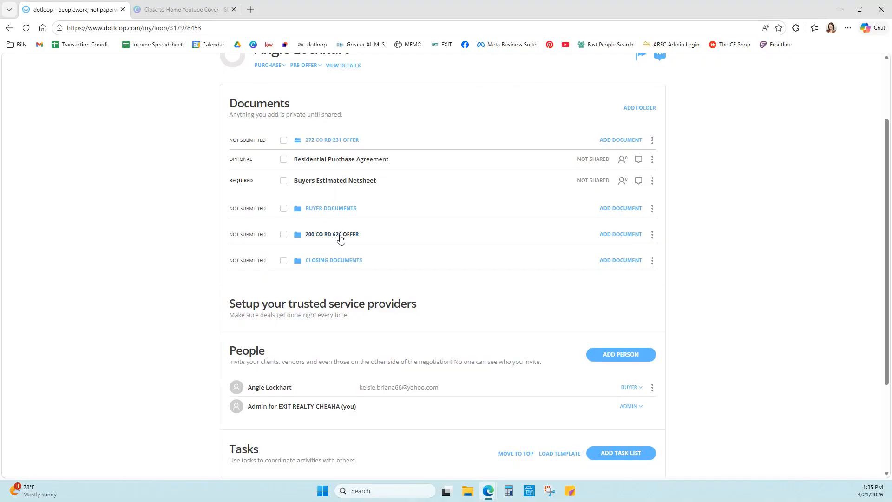
click(340, 239)
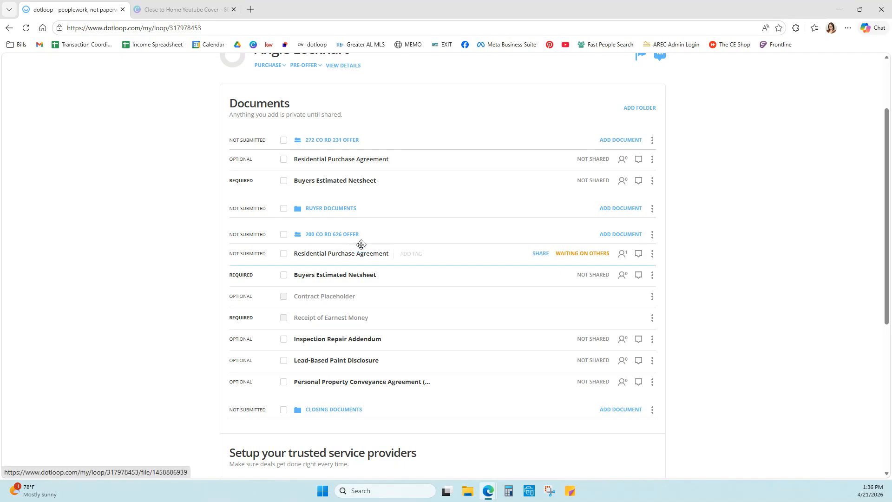
click(339, 237)
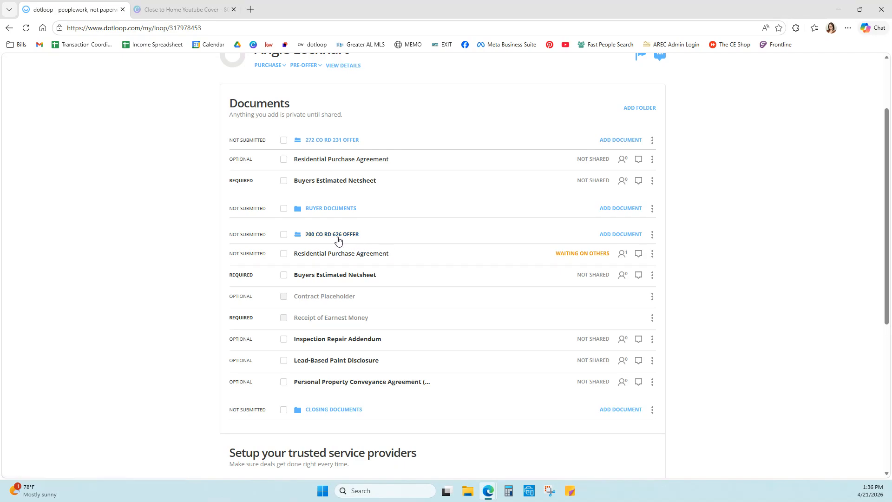
click(331, 141)
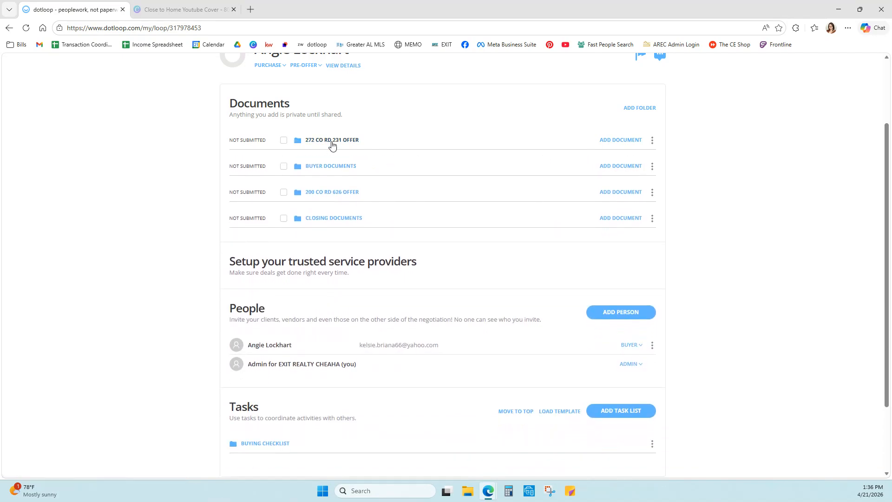
drag(333, 141, 336, 188)
drag(334, 143, 484, 164)
Step: Add a folder and rename it from 'New Folder' to 'Contract Documents'
click(639, 108)
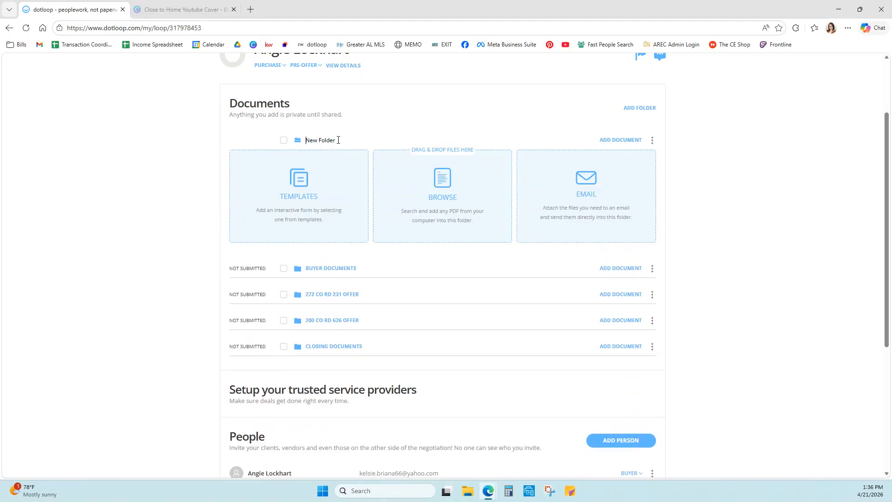
drag(339, 140, 297, 145)
text(Contract Documents)
key(Return)
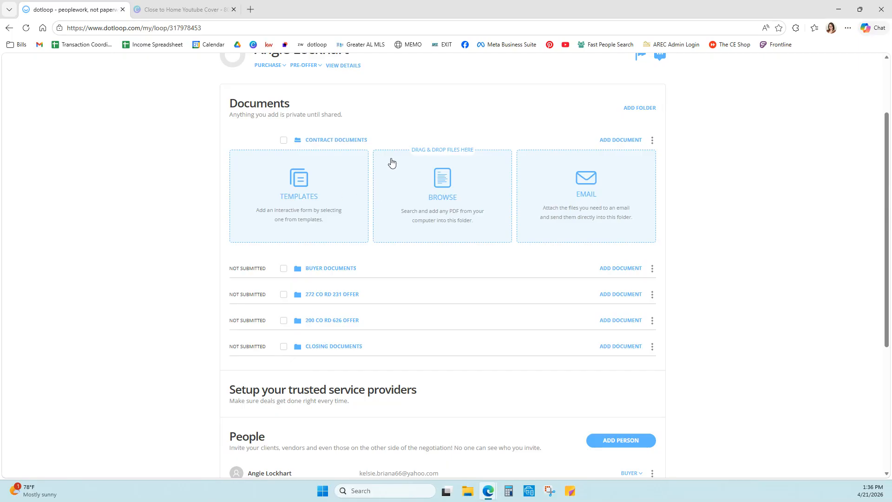